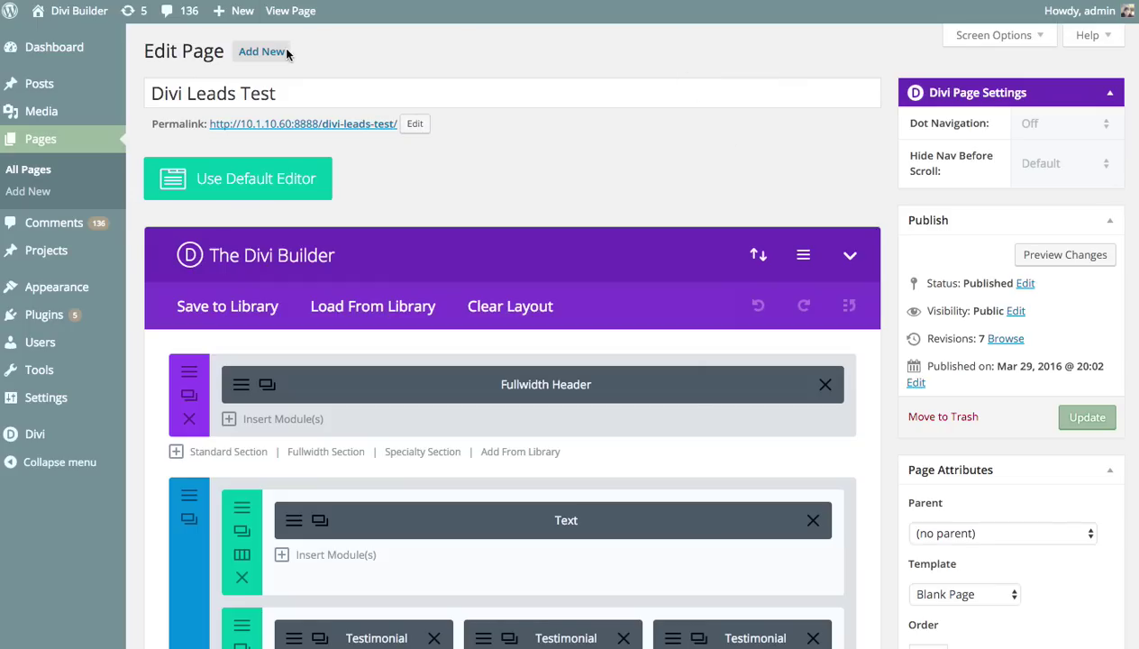
Step: View the live Divi Leads Test page and review its header, testimonials and call to action sections
click(297, 12)
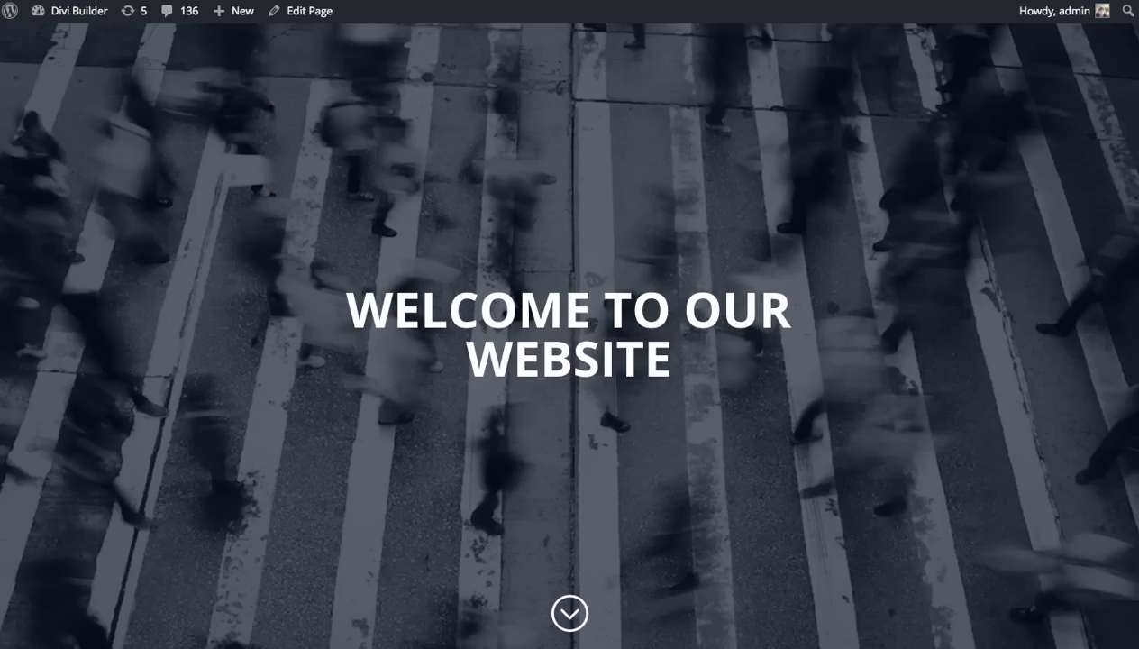
scroll(1096, 270, down, 7)
scroll(560, 474, down, 3)
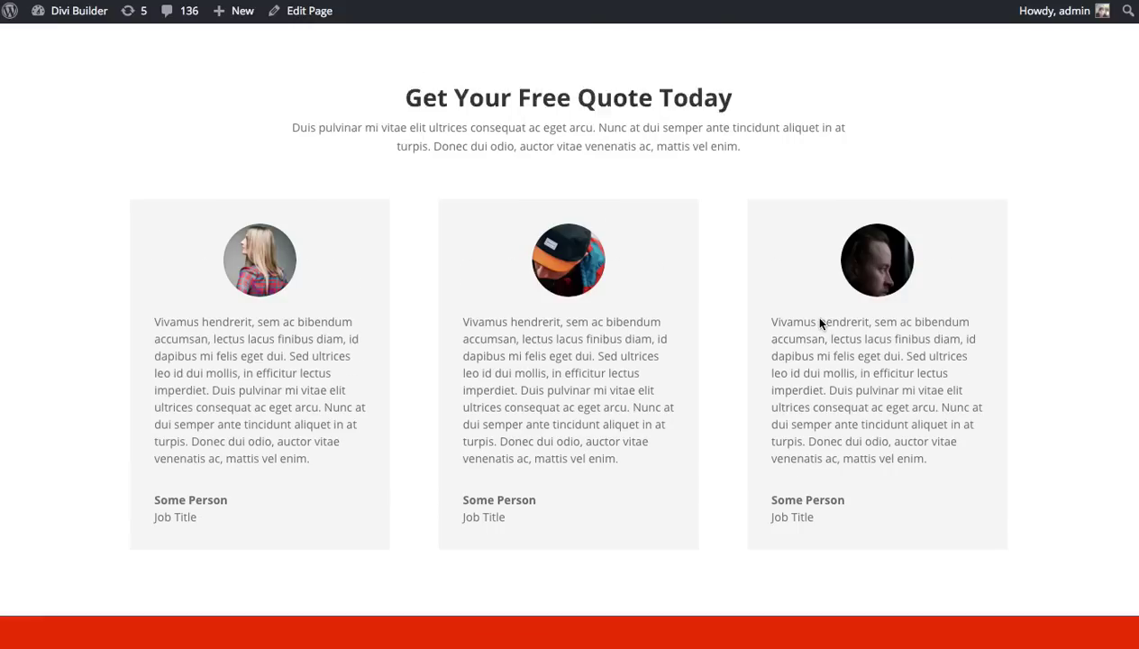
click(590, 564)
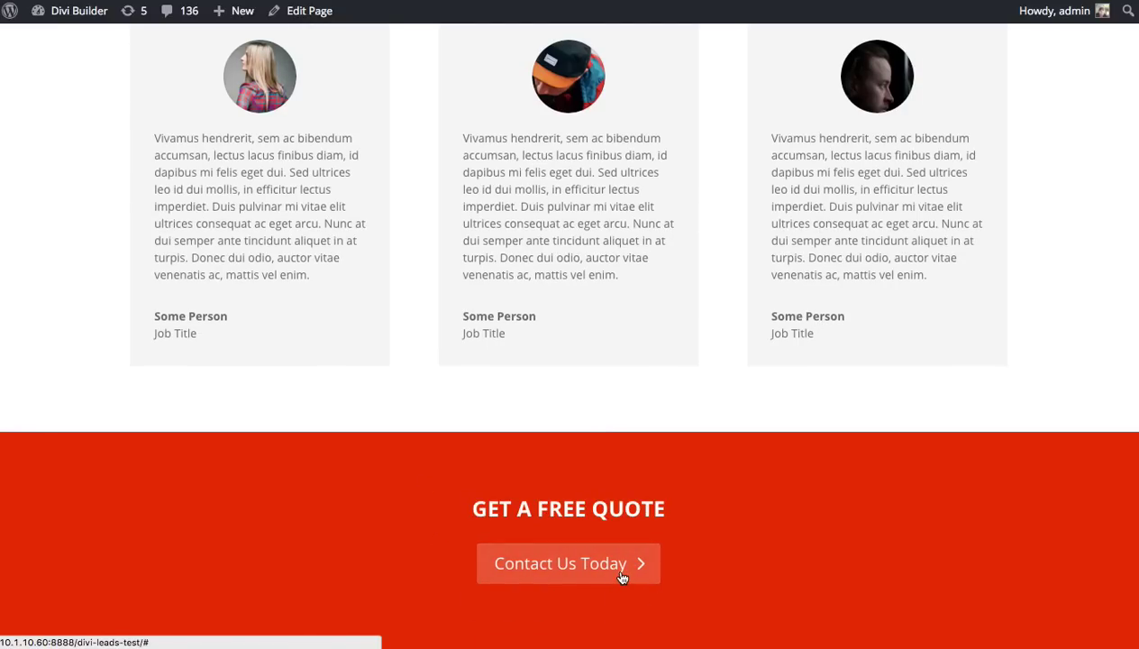
scroll(776, 456, up, 10)
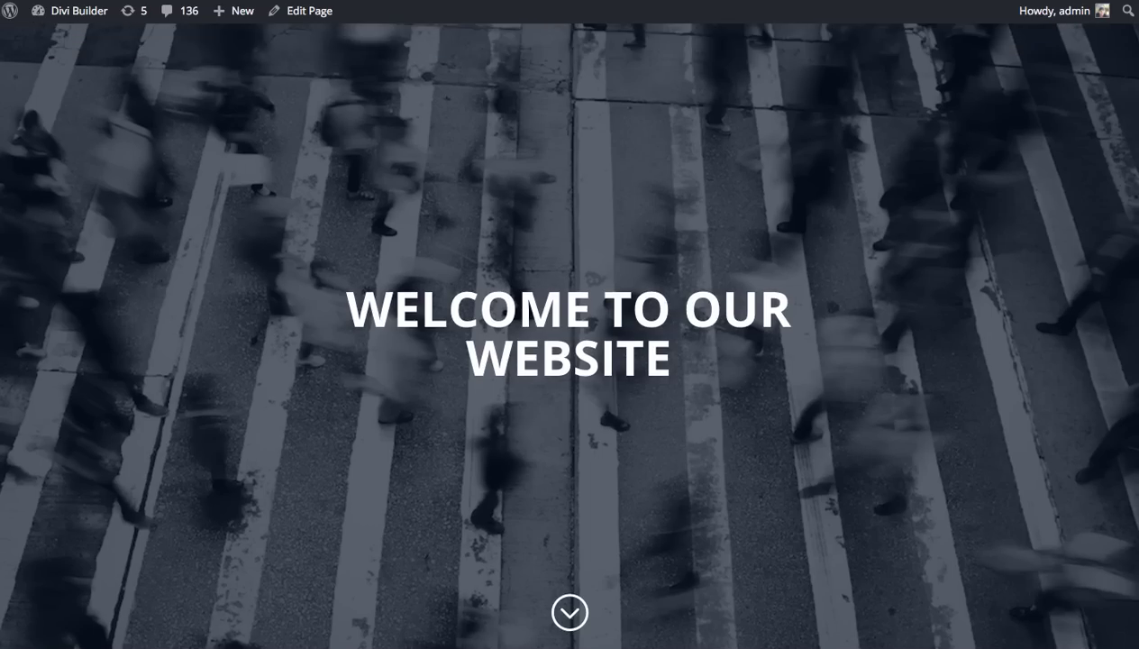
scroll(570, 332, down, 7)
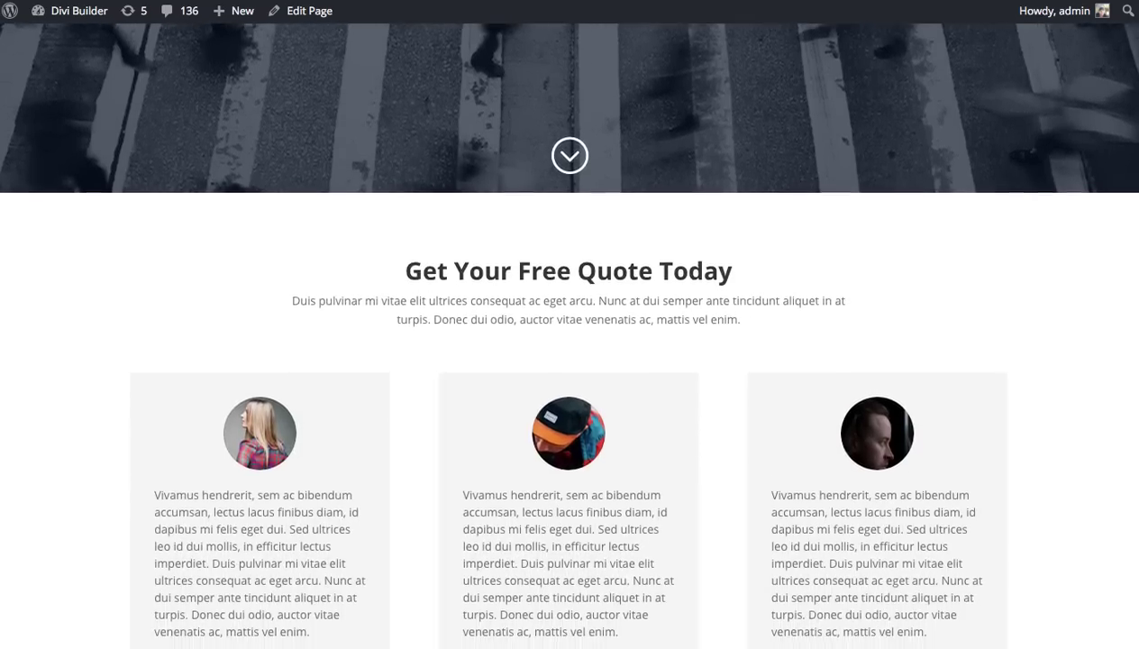
scroll(569, 333, down, 2)
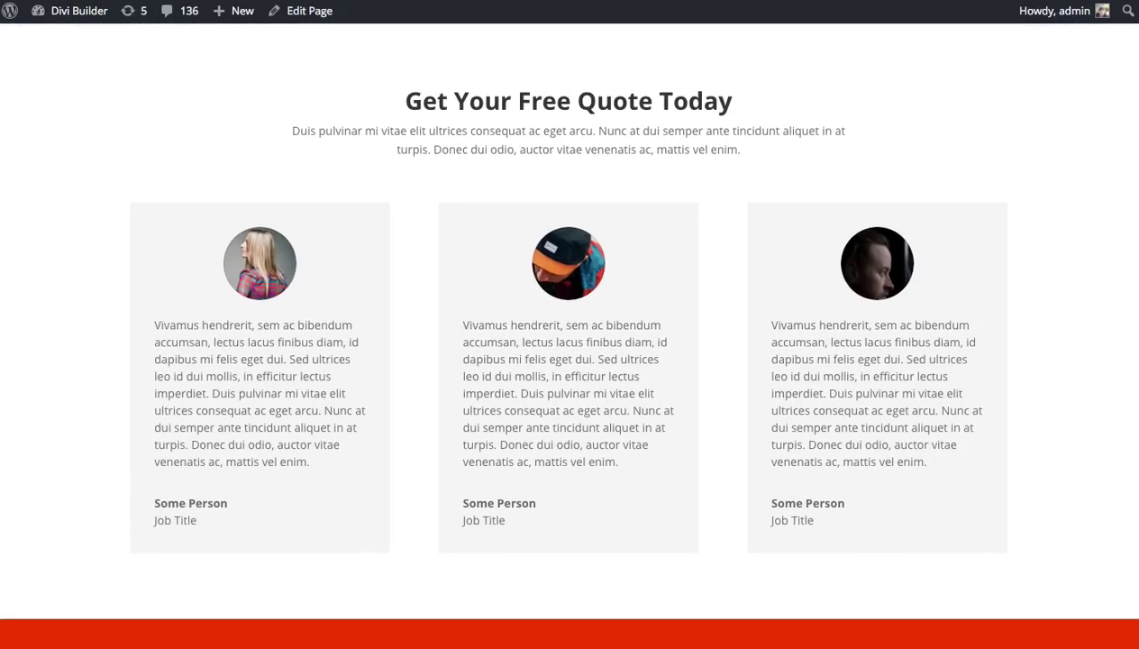
scroll(569, 332, down, 1)
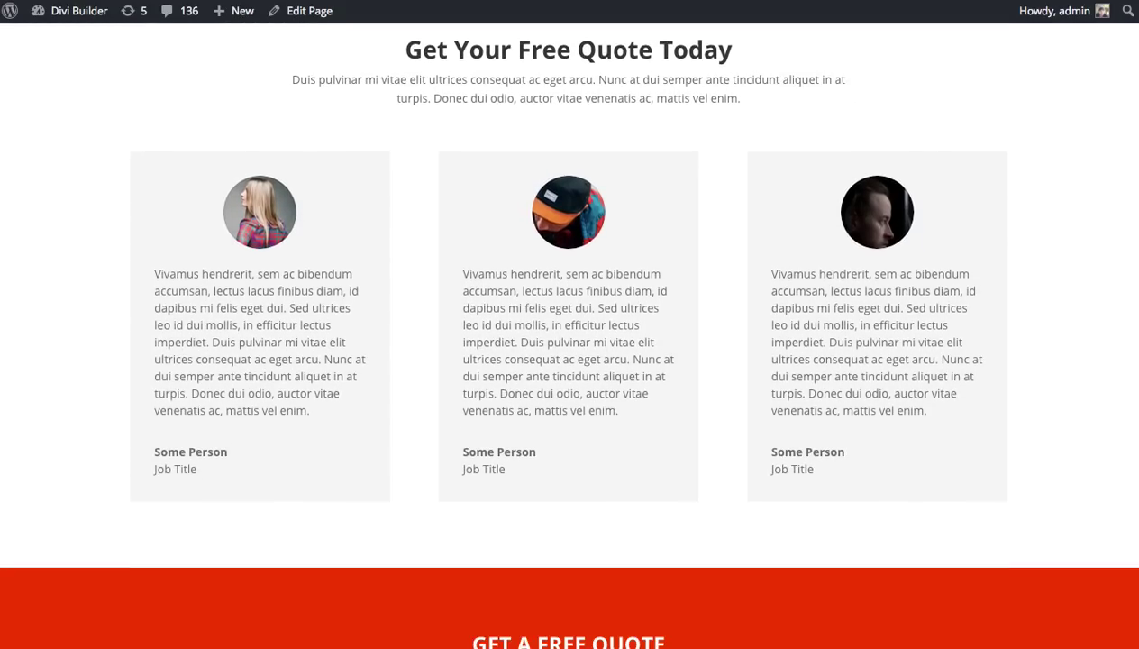
scroll(570, 333, up, 7)
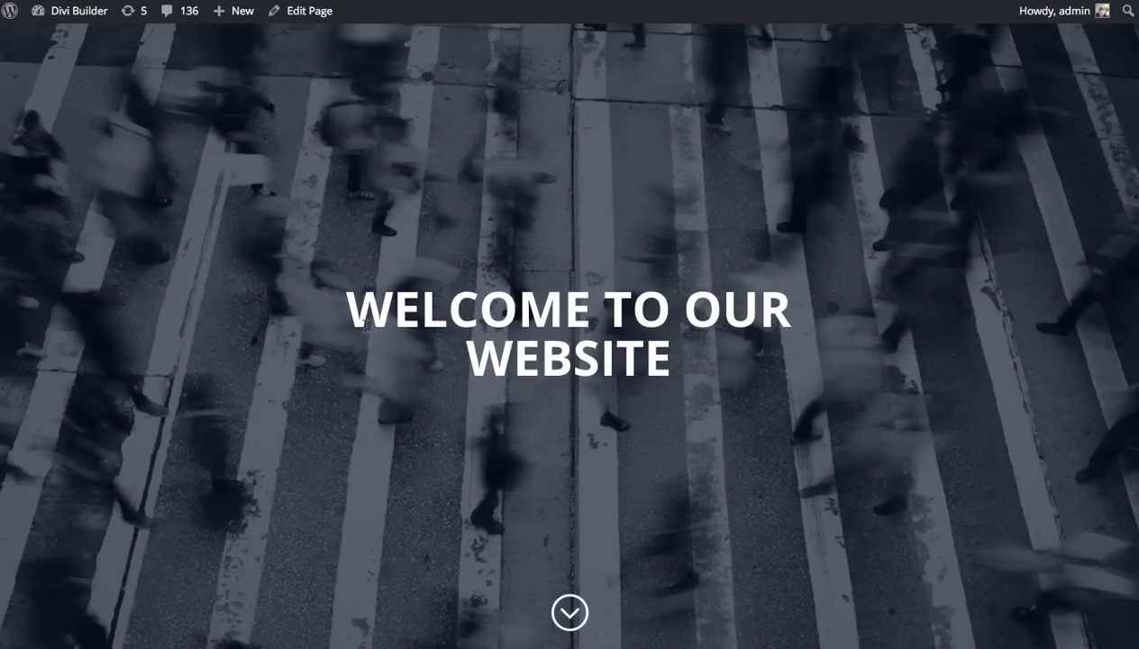
Step: Examine the header's headline and scroll-down button, the testimonial text and the Contact Us Today button
drag(344, 309, 694, 364)
click(695, 367)
drag(683, 360, 347, 303)
click(357, 307)
triple_click(357, 307)
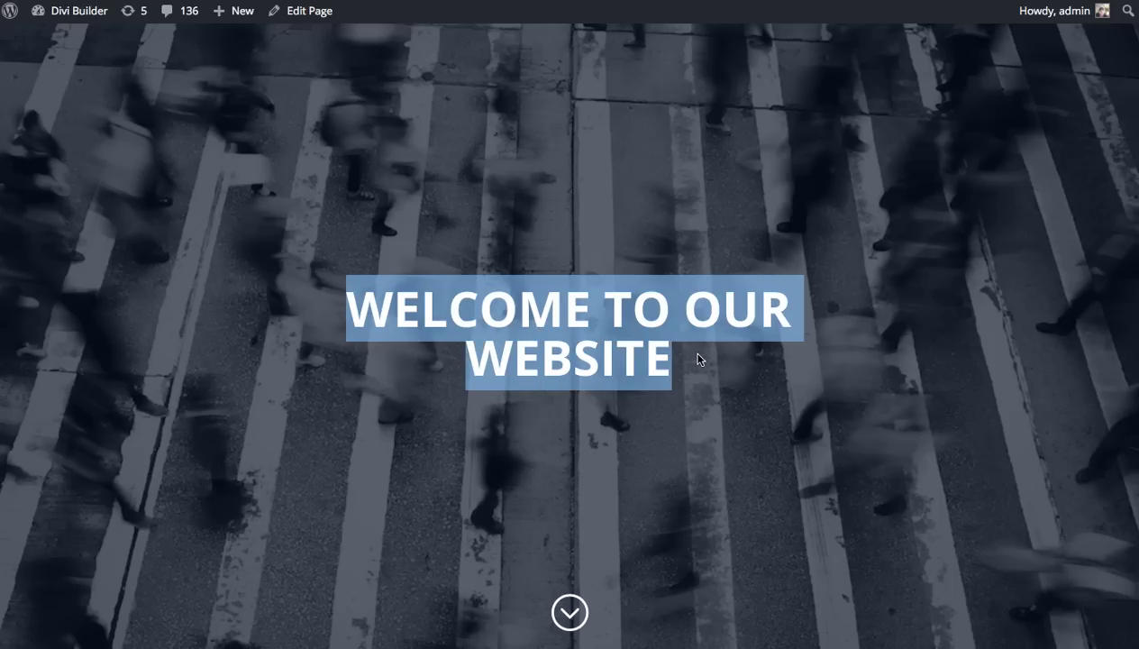
click(700, 459)
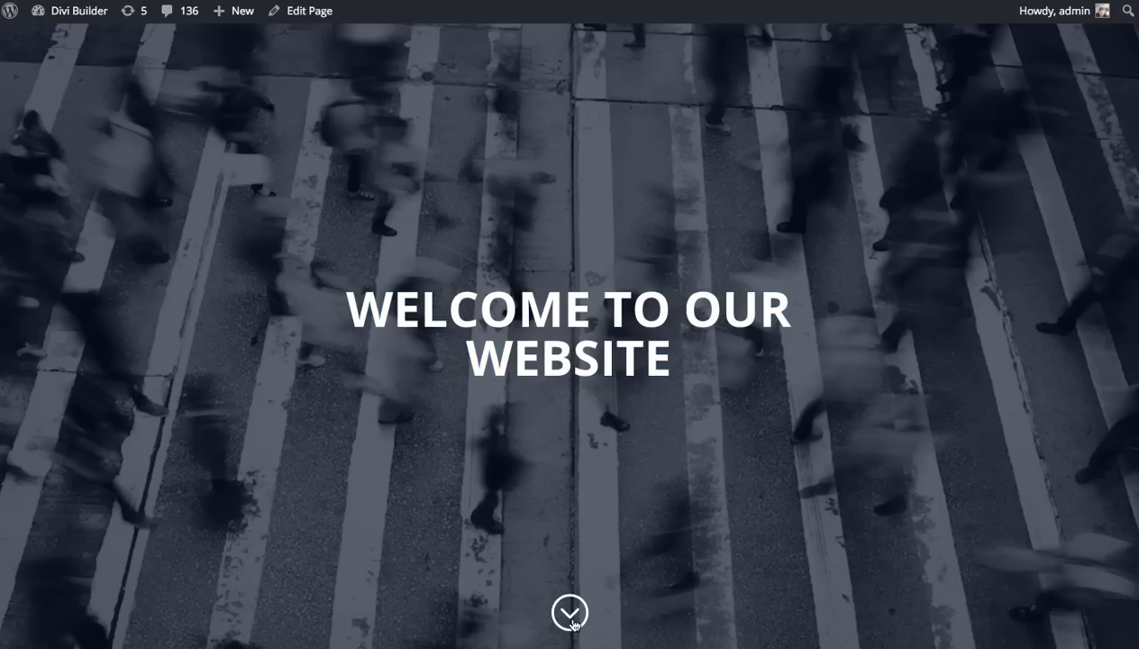
click(578, 617)
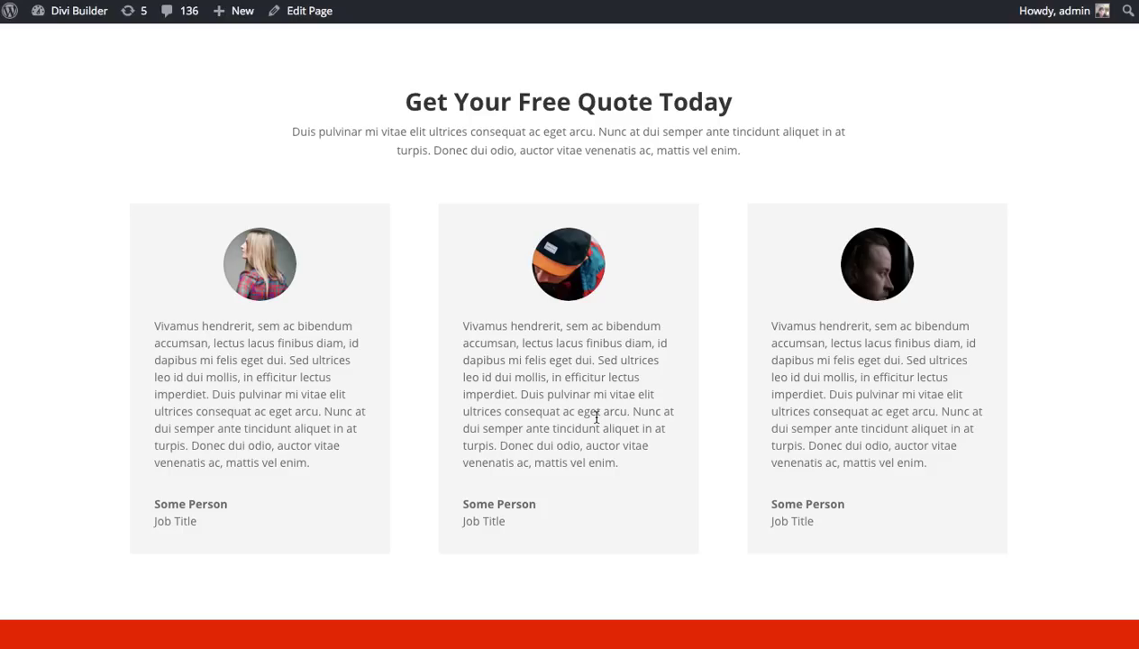
drag(462, 325, 645, 469)
scroll(610, 360, down, 3)
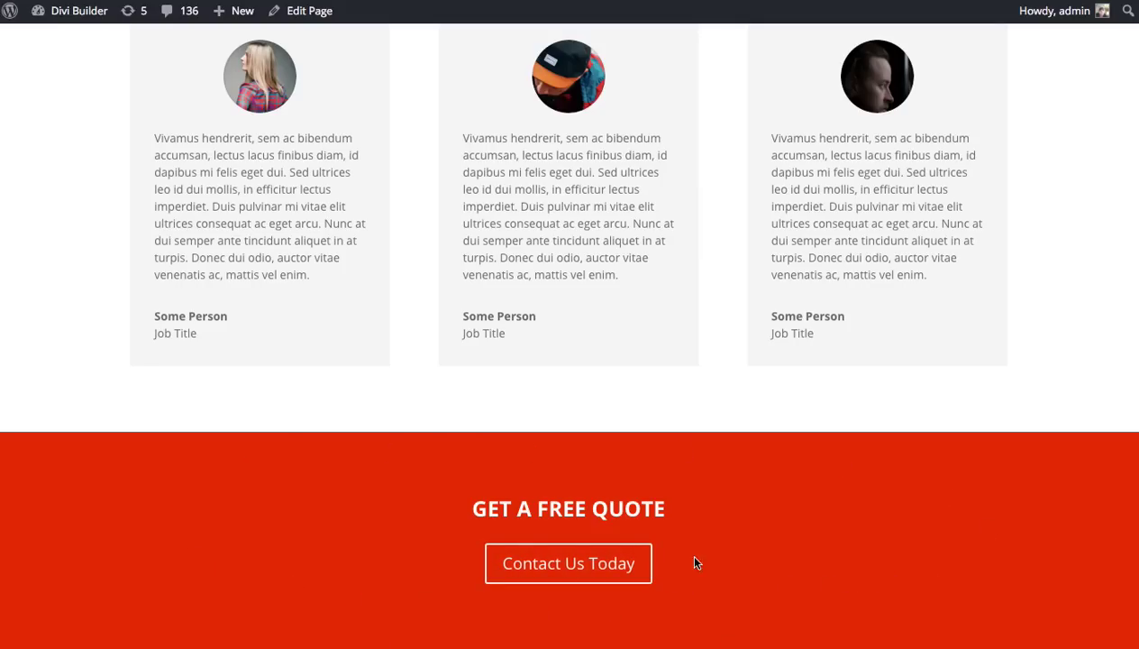
click(586, 576)
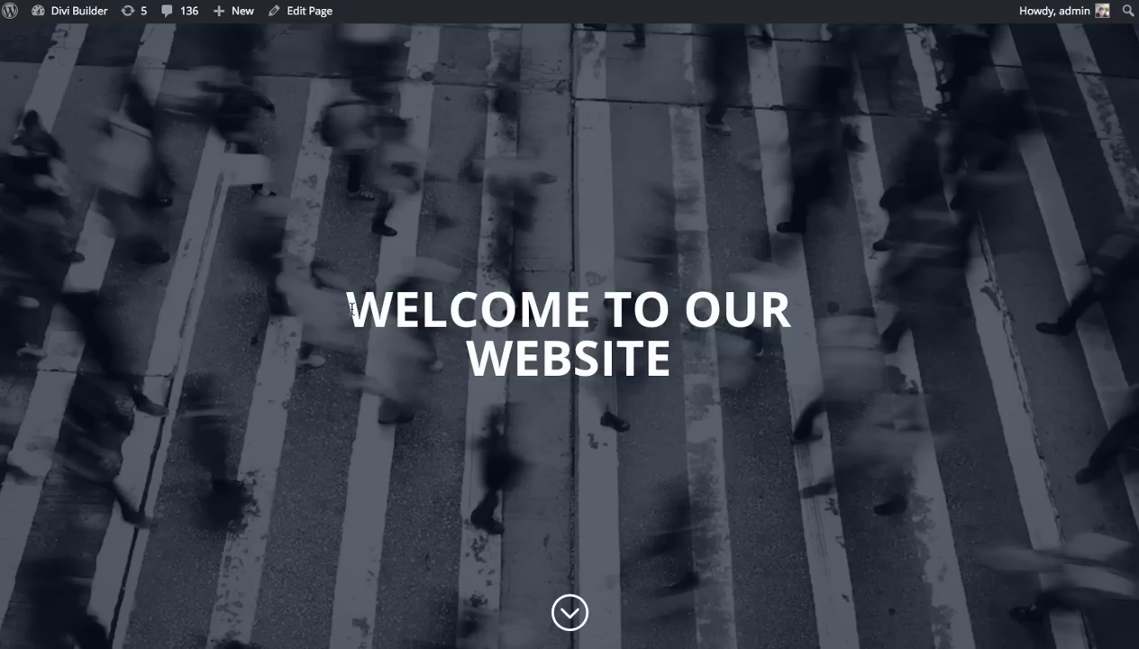
Step: Re-examine the "Welcome To Our Website" headline together with the page content down to the call to action
double_click(404, 316)
click(404, 315)
click(244, 297)
drag(311, 311, 694, 354)
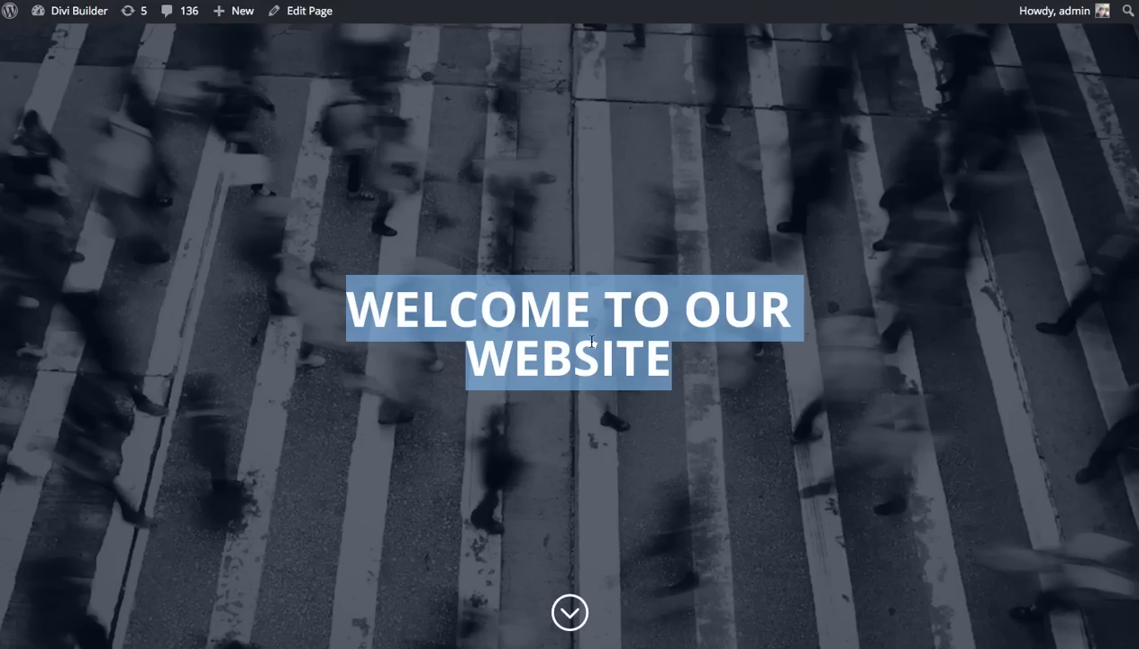
click(731, 353)
scroll(740, 340, down, 3)
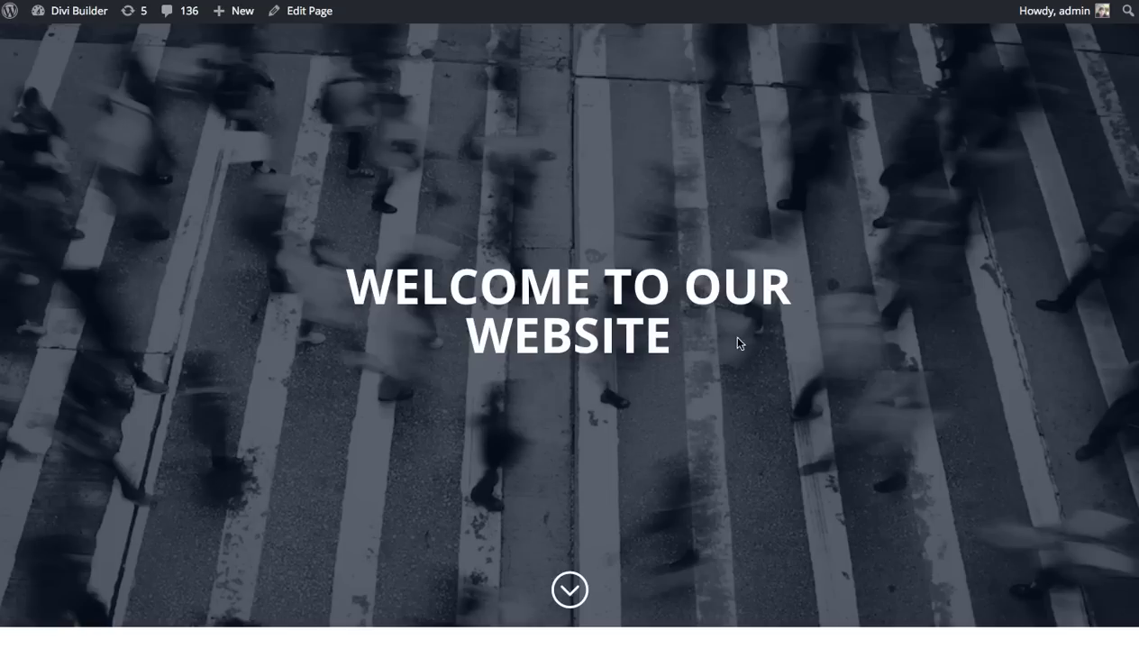
scroll(699, 319, down, 5)
click(523, 554)
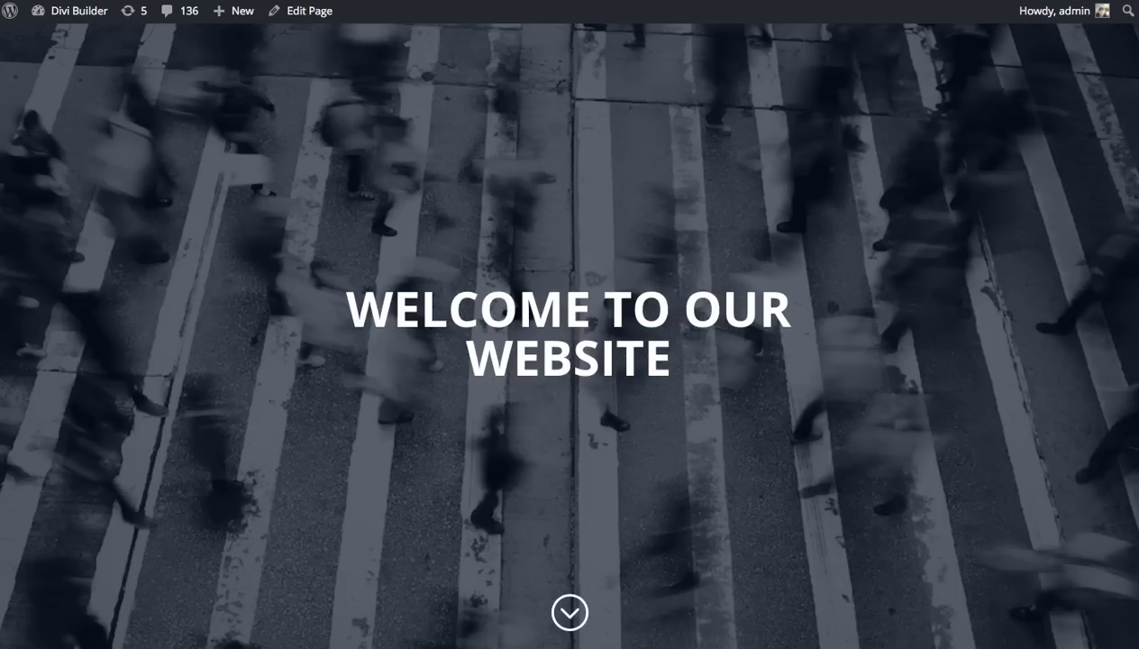
Step: Return to the page editor and look over the header, text, testimonial and Call To Action modules in the layout
click(300, 11)
scroll(466, 117, down, 3)
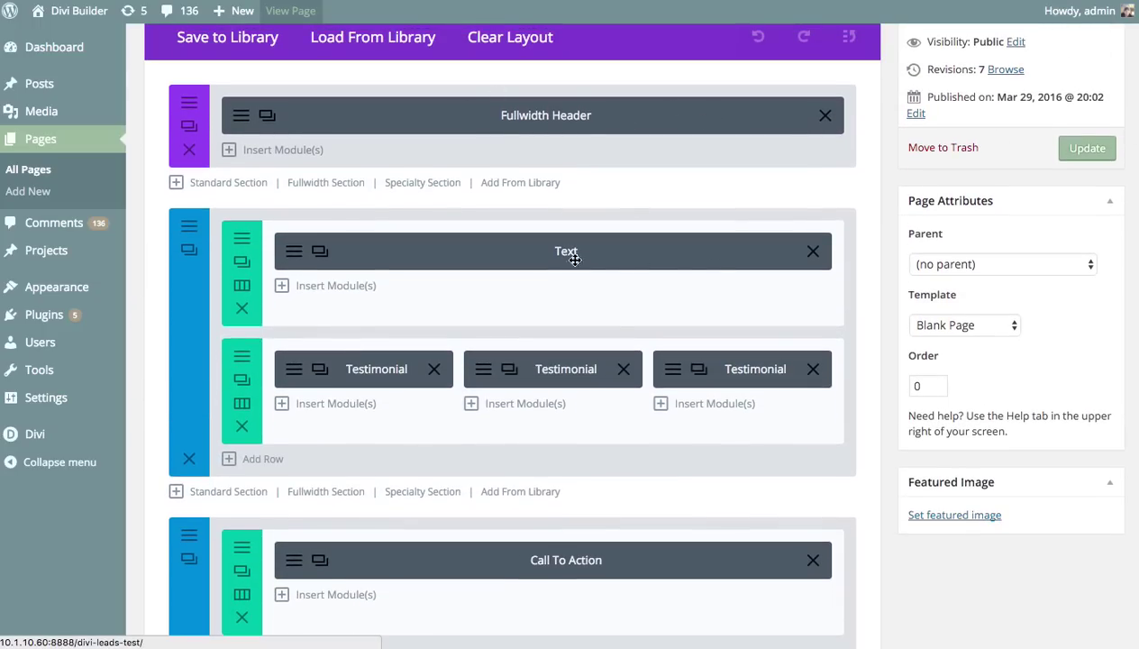
scroll(706, 368, down, 1)
scroll(706, 368, down, 1)
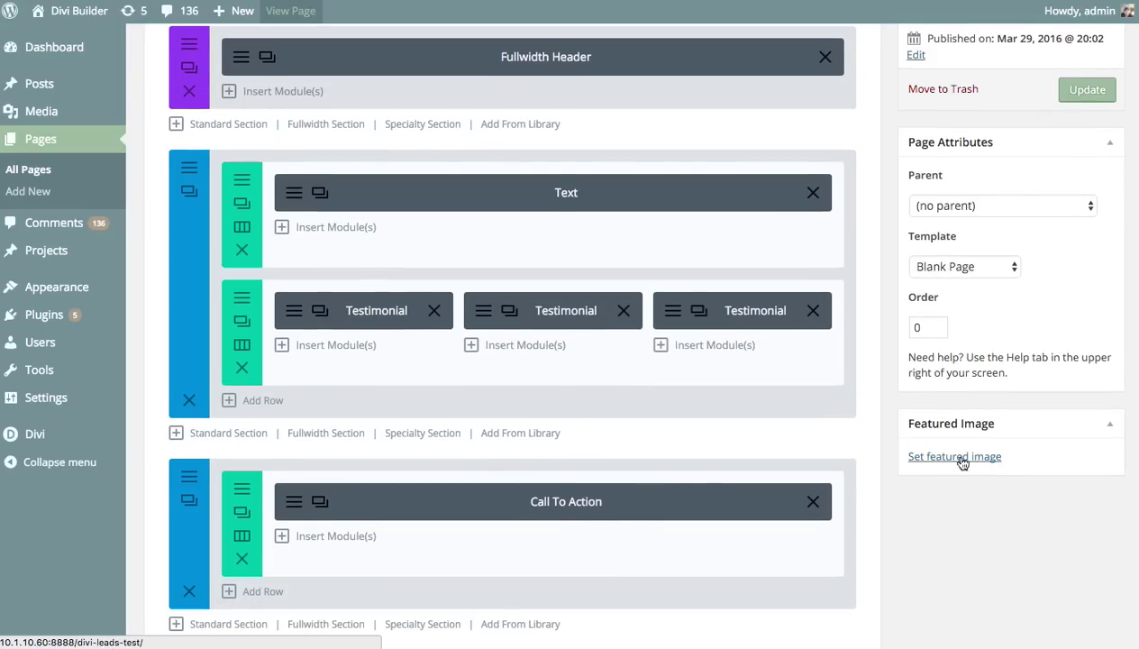
scroll(971, 546, up, 4)
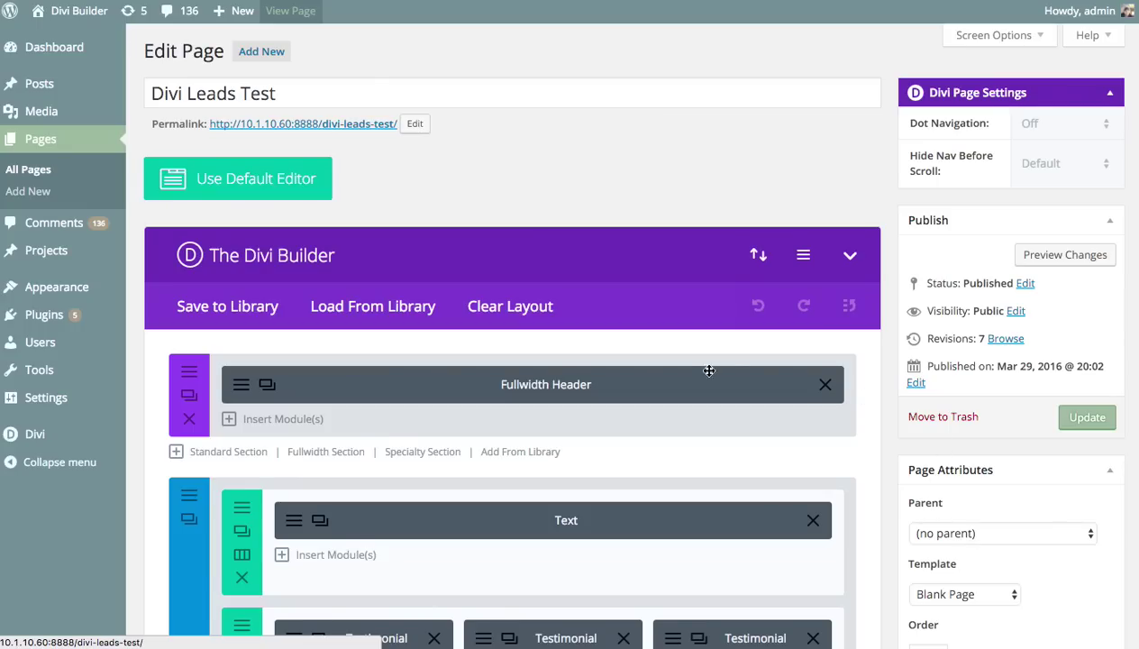
Step: Enable split testing in the Divi Builder settings, save them and proceed to selecting the test subject
click(803, 262)
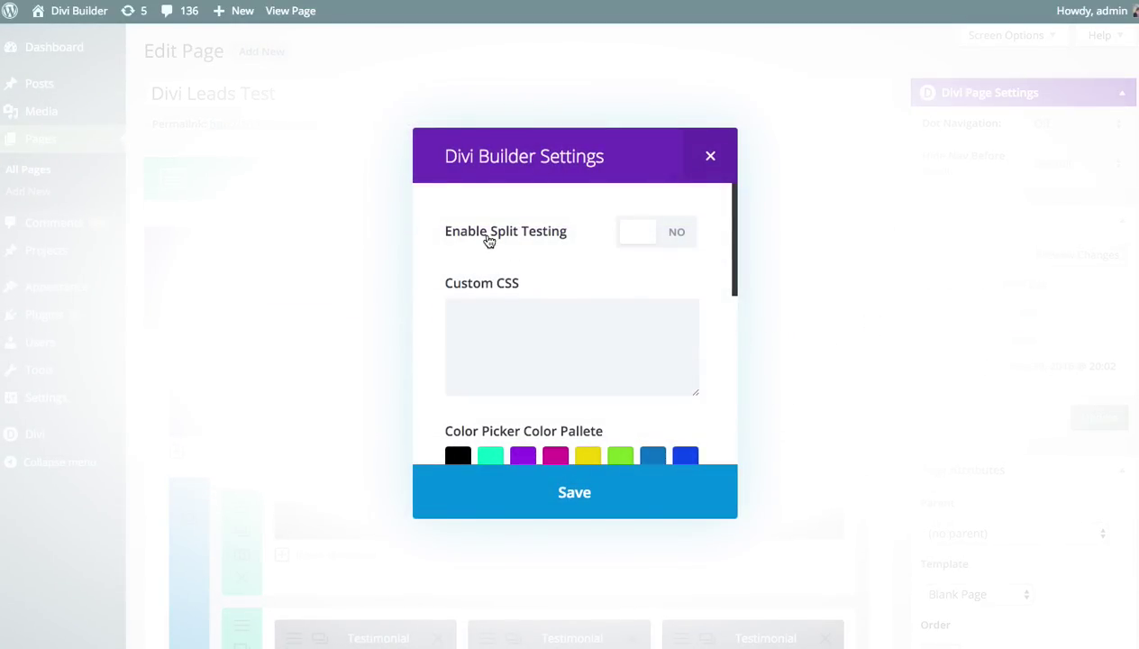
click(672, 236)
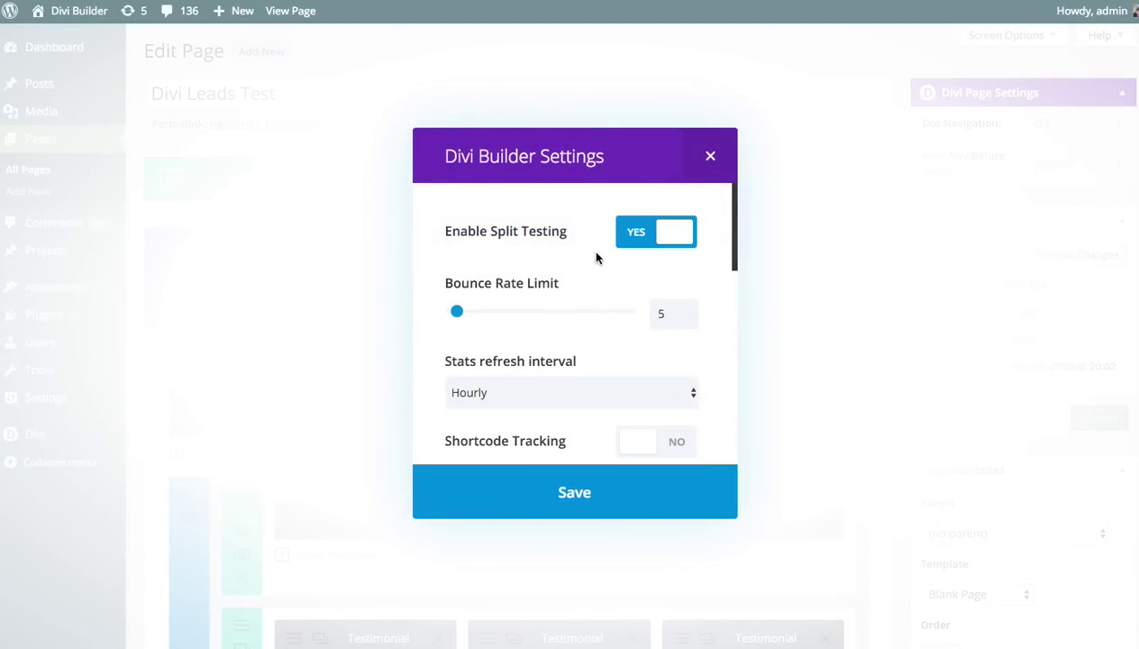
click(599, 492)
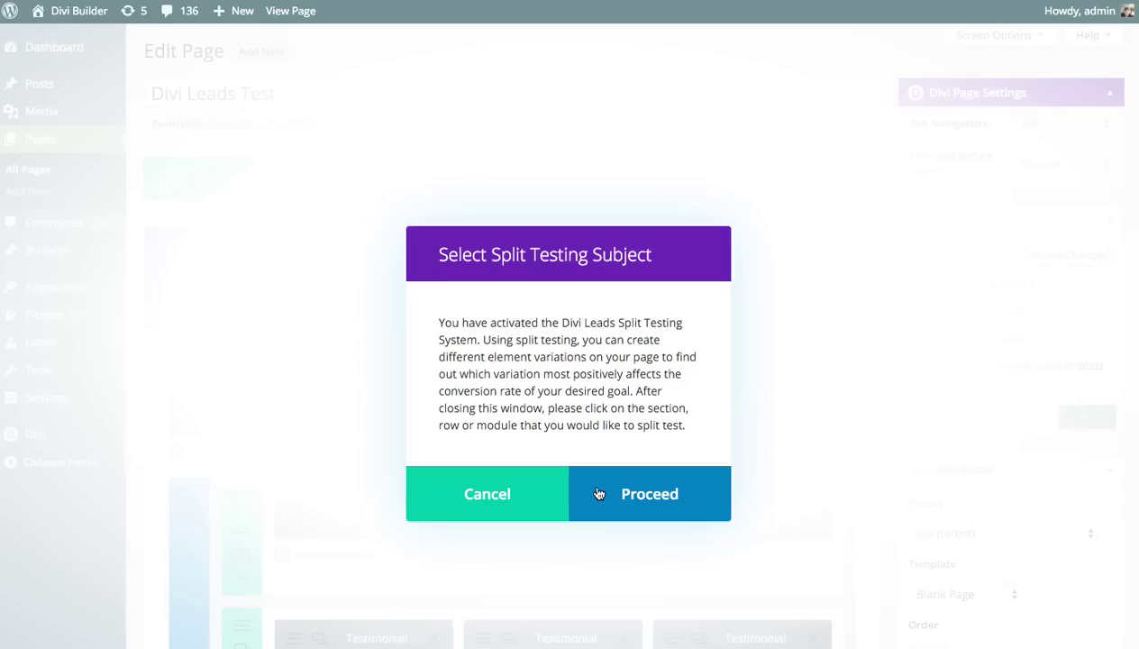
click(620, 502)
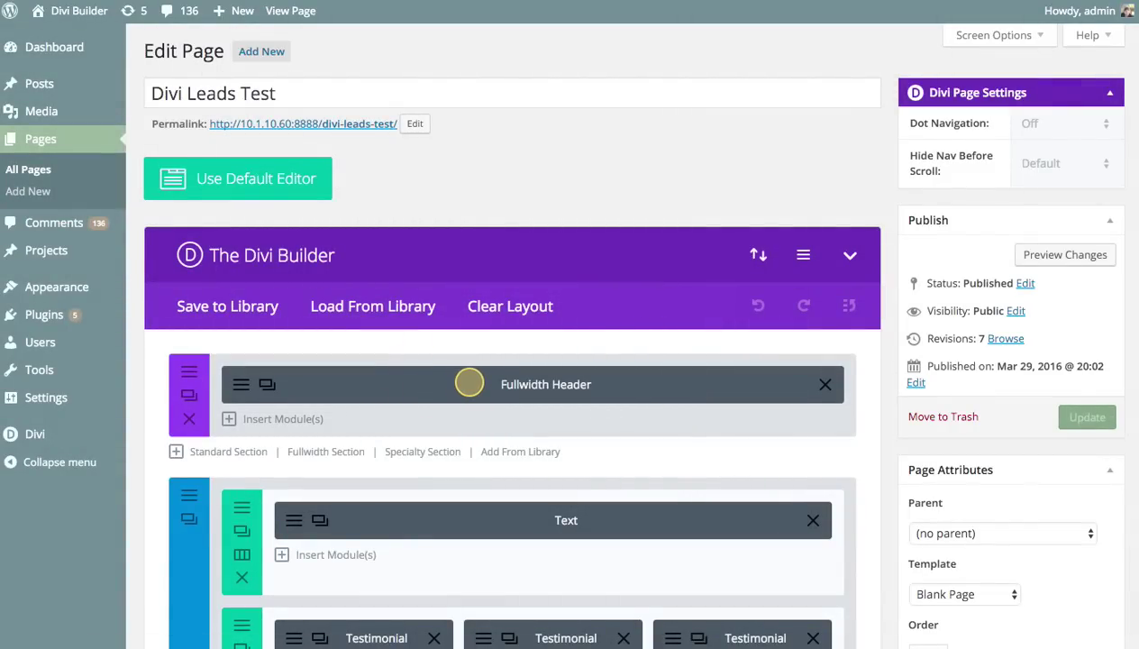
Step: Choose the Fullwidth Header module as the split testing subject and the Call To Action module as the goal
click(469, 383)
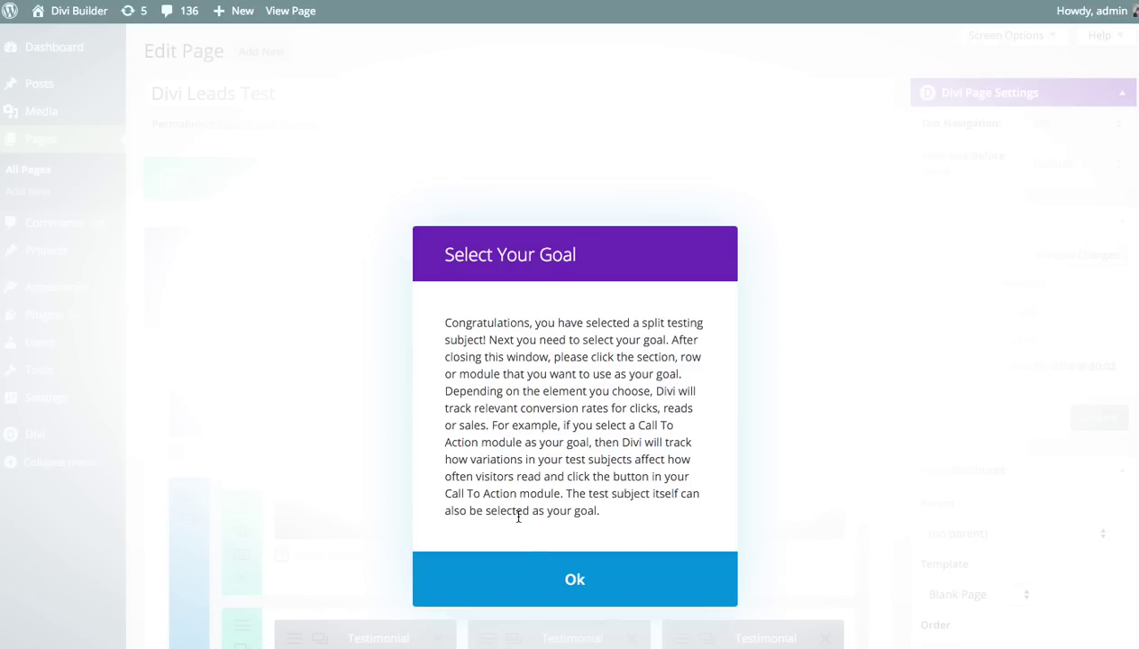
click(542, 578)
scroll(669, 441, down, 1)
scroll(669, 442, down, 4)
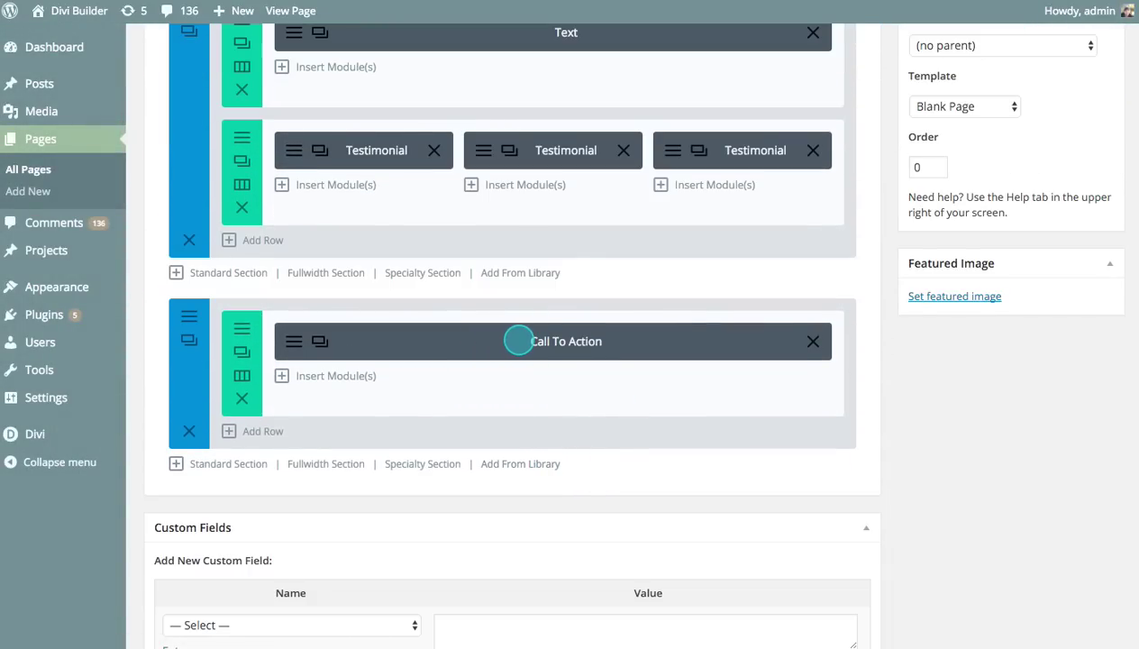
click(484, 338)
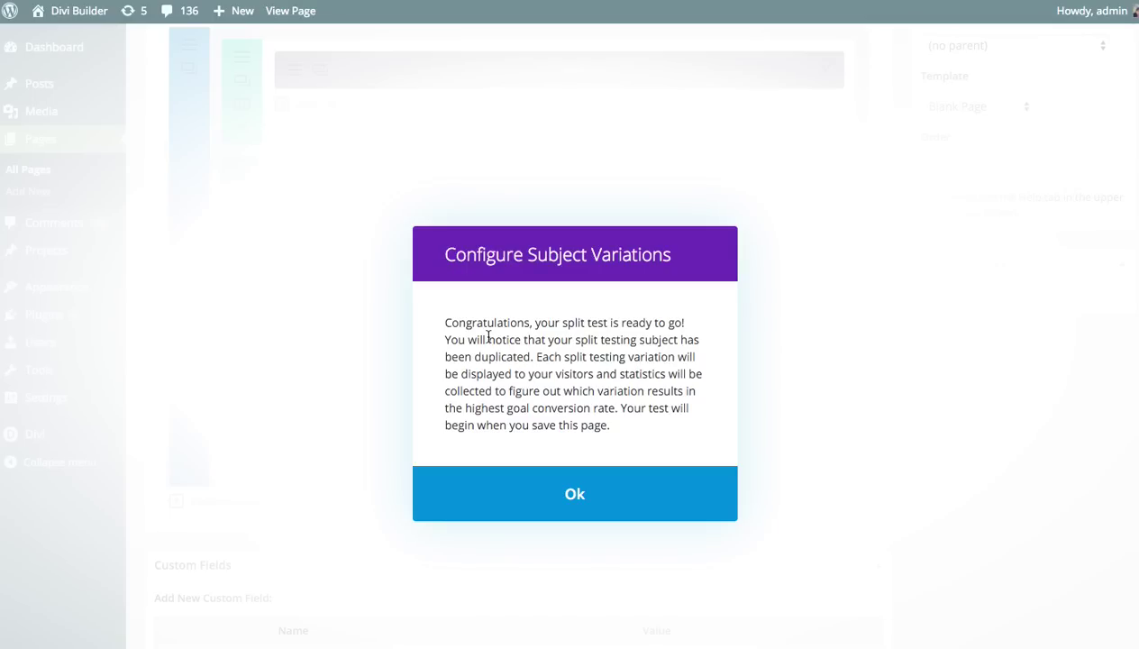
click(571, 491)
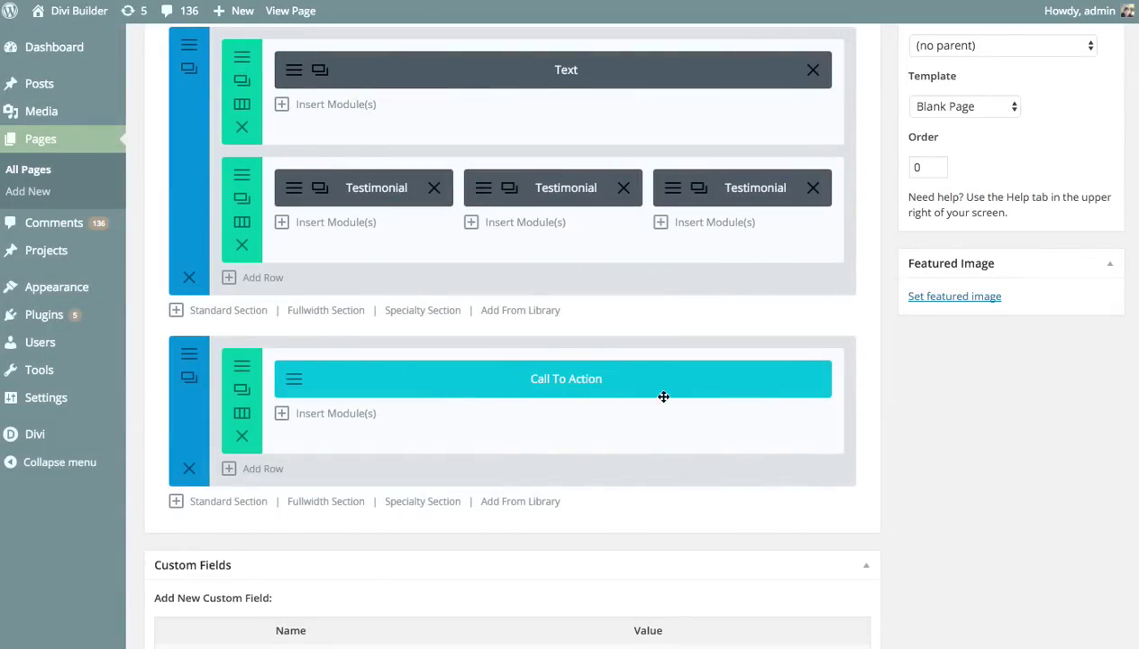
Step: Duplicate the Fullwidth Header variations until the split test has five of them
scroll(586, 431, up, 5)
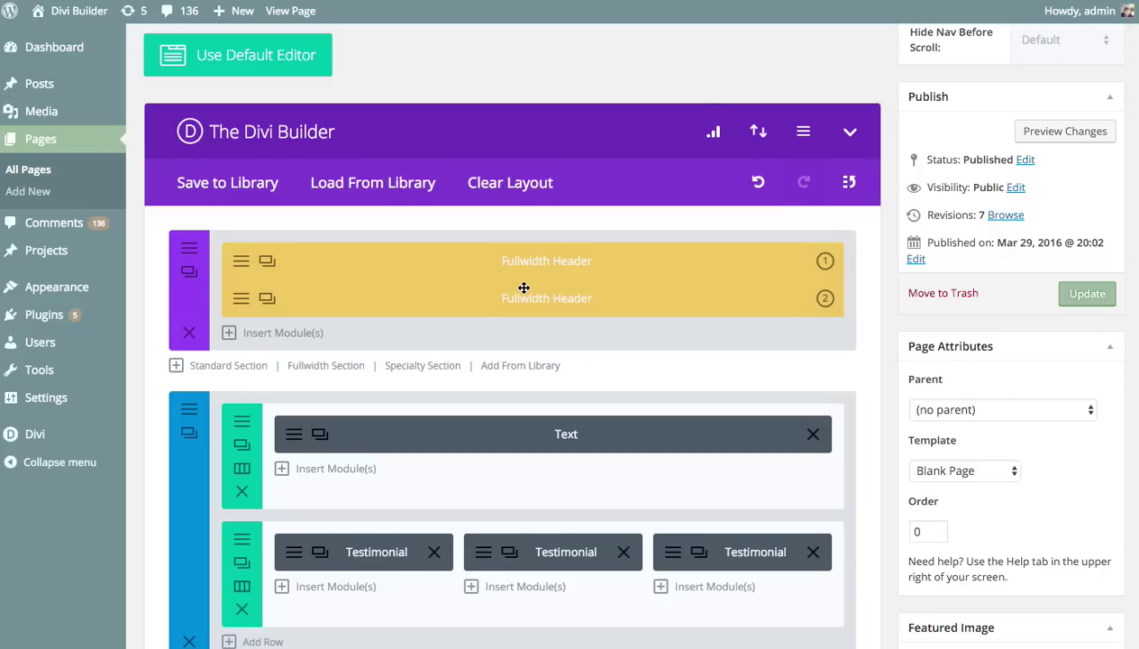
scroll(523, 288, up, 1)
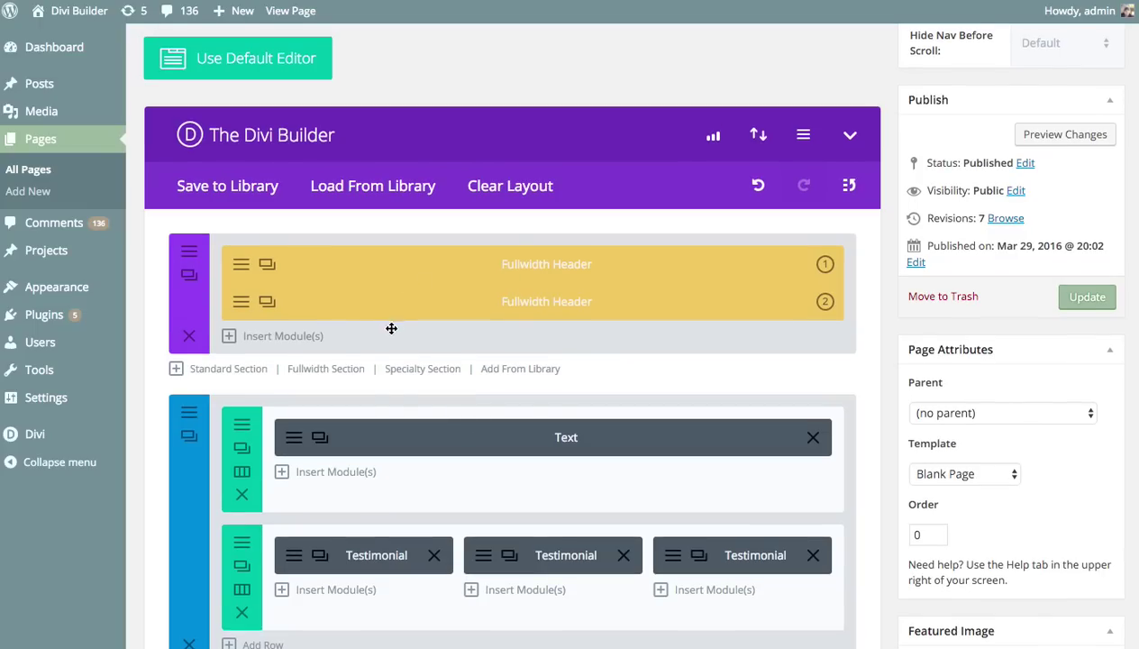
click(267, 306)
click(266, 340)
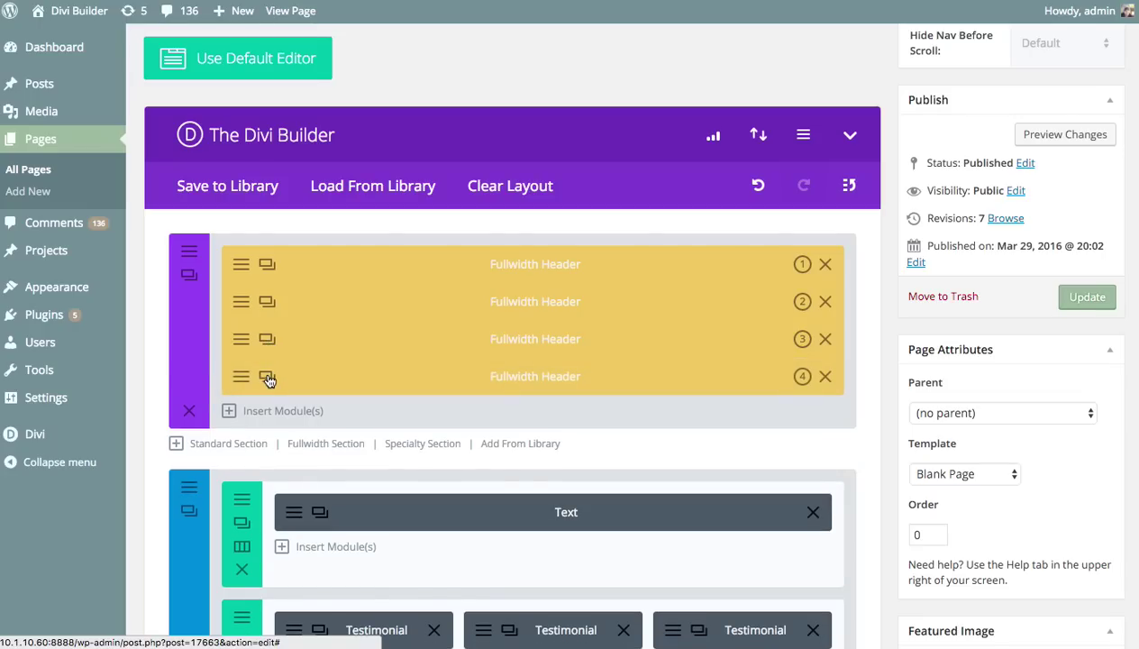
click(267, 377)
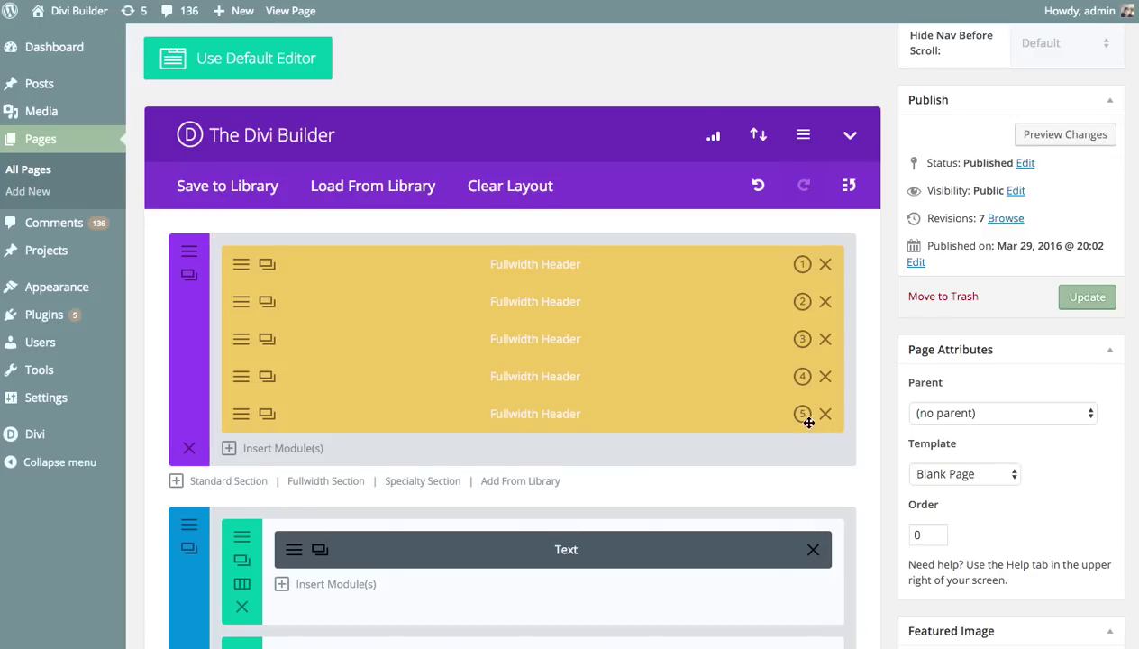
Step: Delete header variations 3, 4 and 5, keeping only the first two
scroll(805, 419, down, 4)
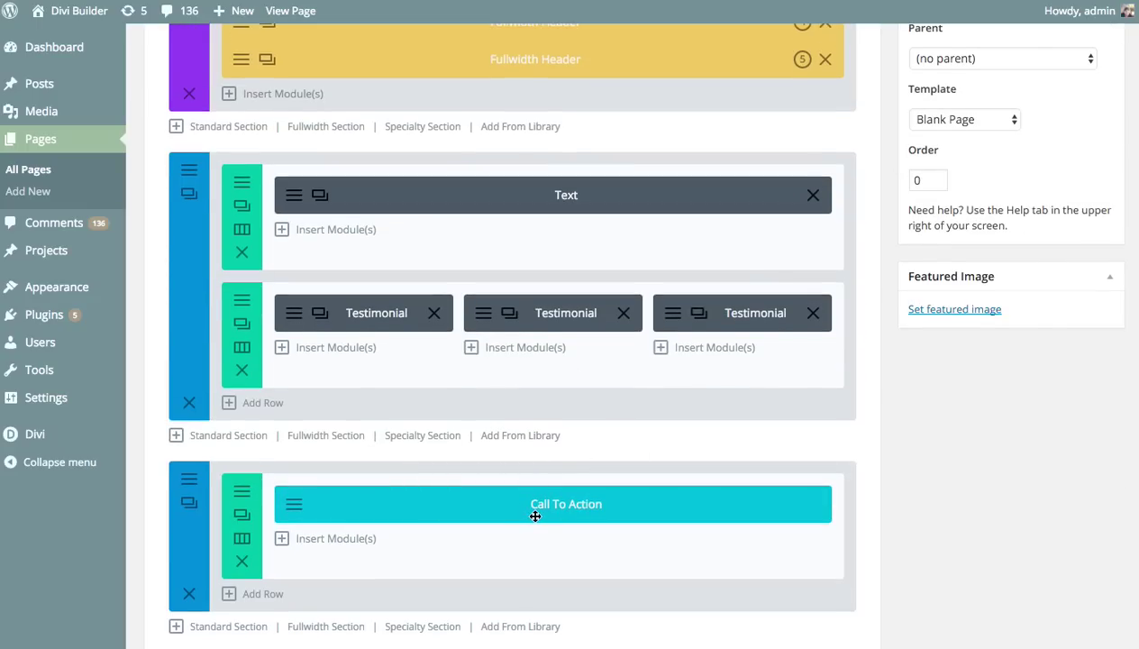
scroll(535, 516, up, 3)
click(824, 299)
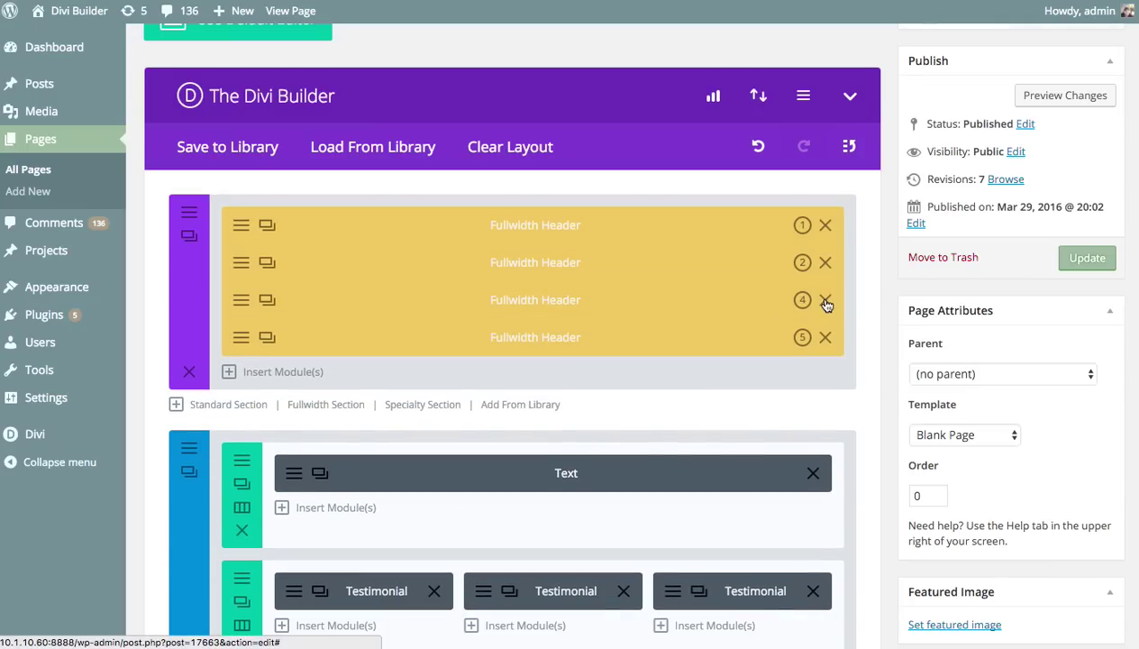
click(824, 301)
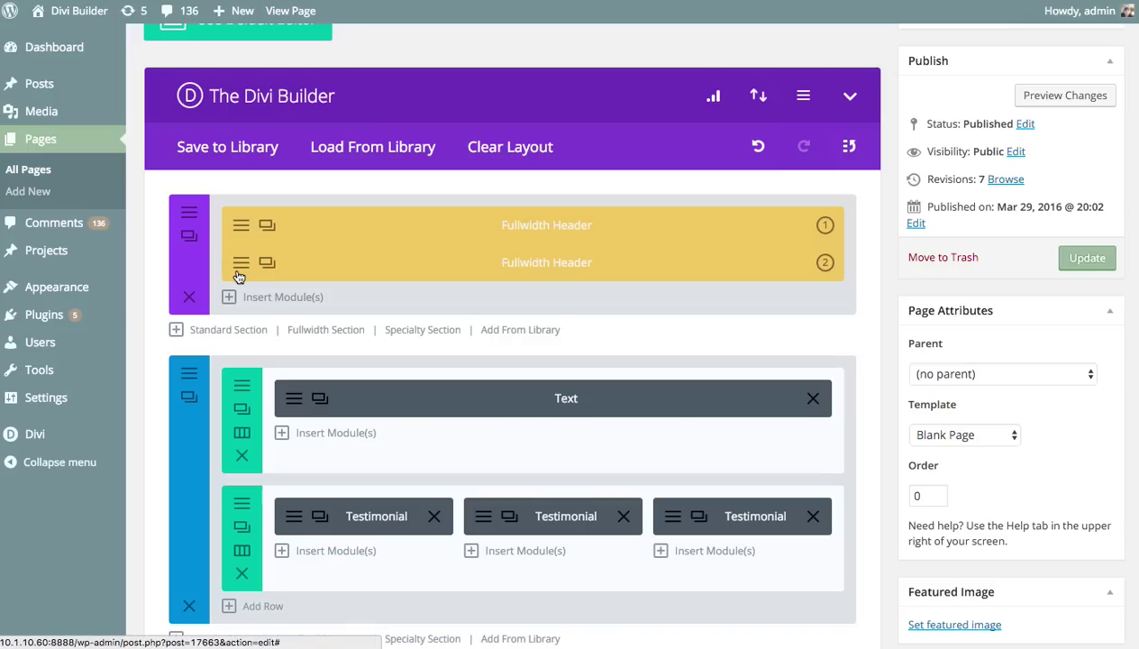
Step: Open the first Fullwidth Header variation's settings to check its title, and close them without changes
drag(570, 278, 364, 258)
click(267, 226)
click(613, 210)
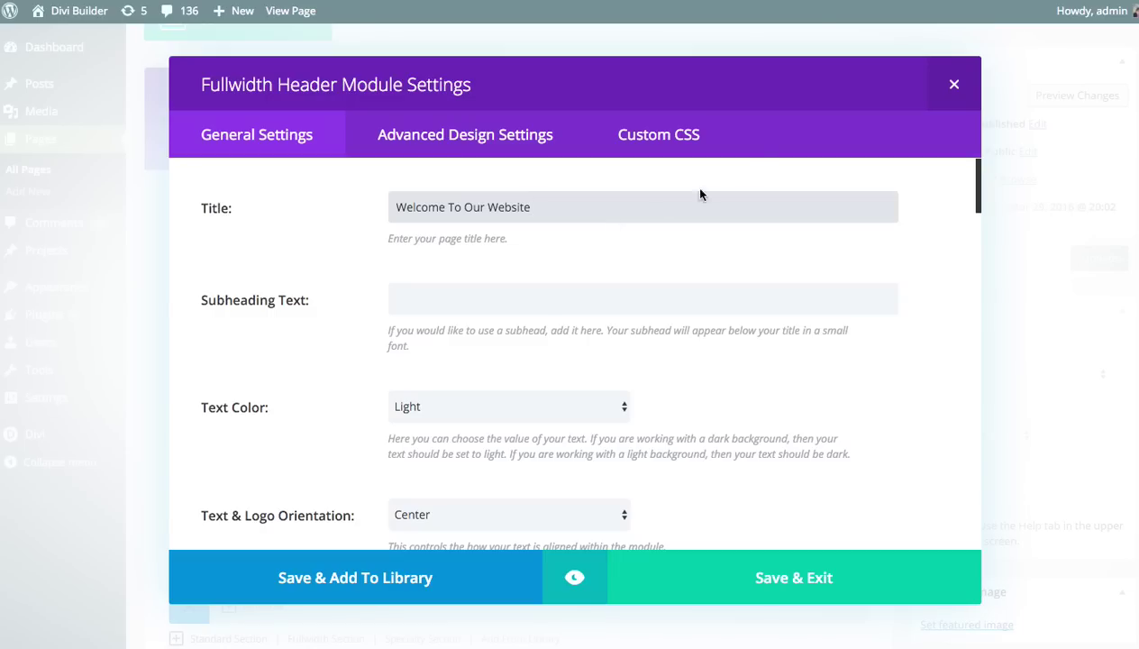
click(951, 87)
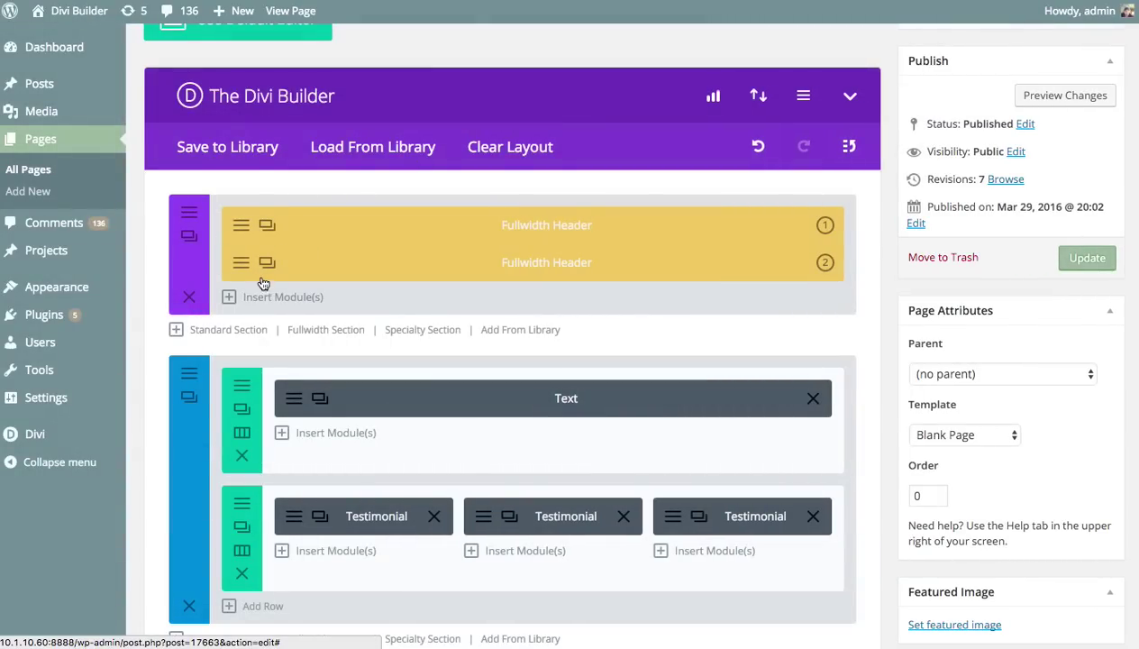
Step: Set the second Fullwidth Header variation's title to "Do You Need A Beautiful Website? We Can Help!"
click(242, 264)
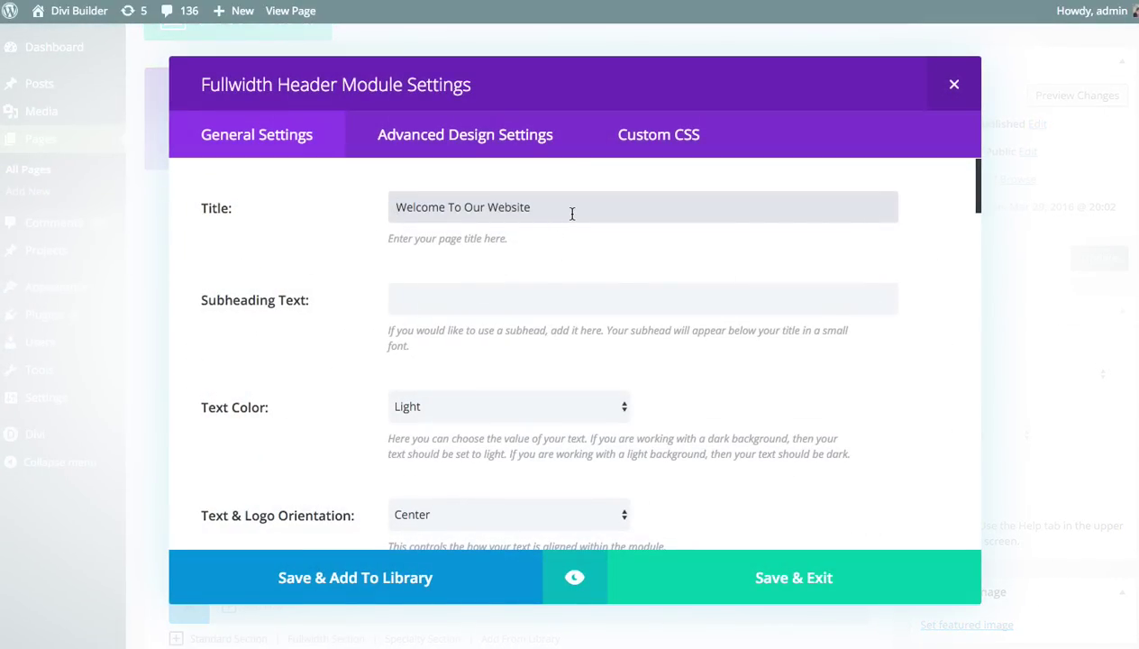
drag(572, 213, 328, 213)
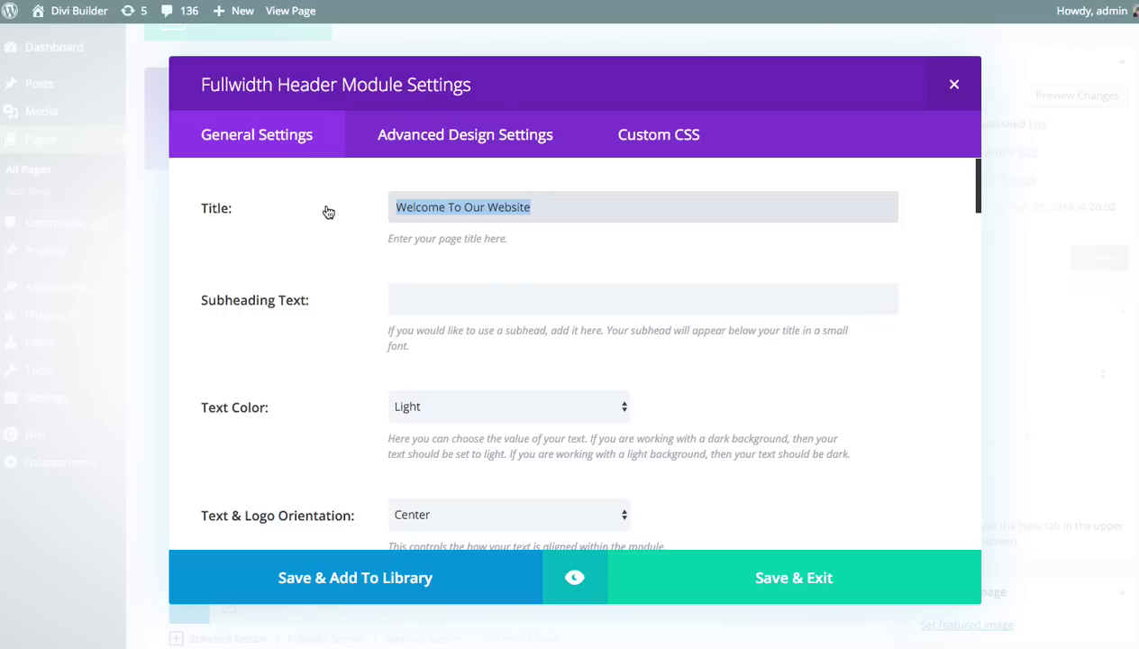
text(Do You Need A Beautiful Website?)
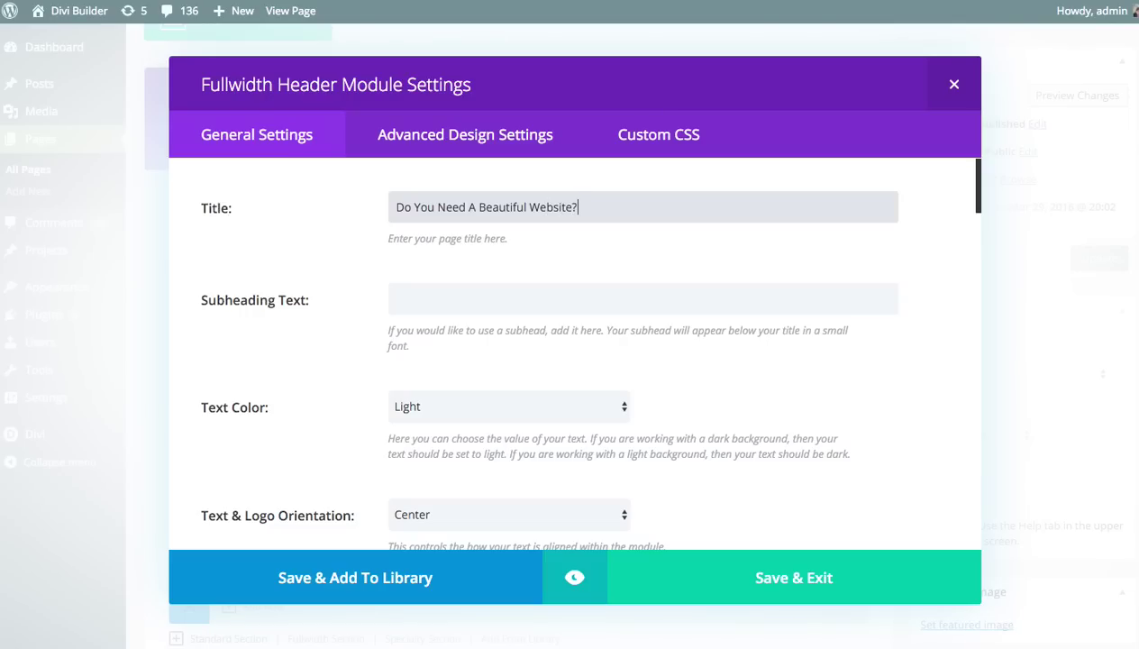
text(We Can Help!)
Step: Add the subheading "Find Out Why 500 Customers Choose Our Company" to the second header variation and save the module
click(475, 297)
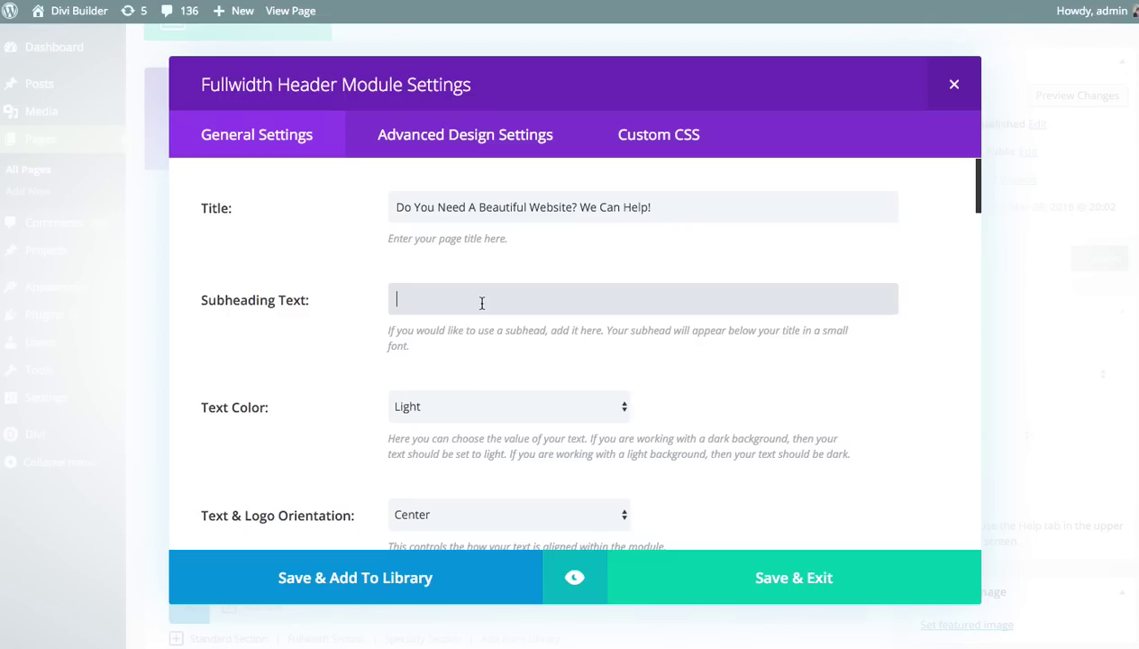
text(Find Out Why 500 Customers Choo)
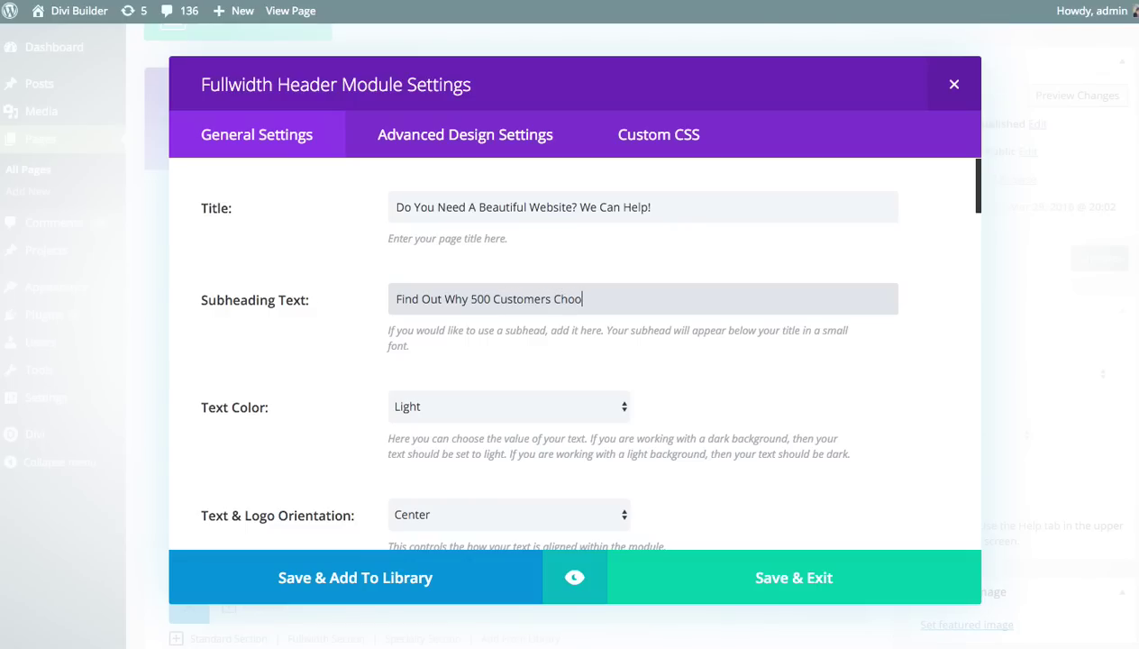
text(se Our Company)
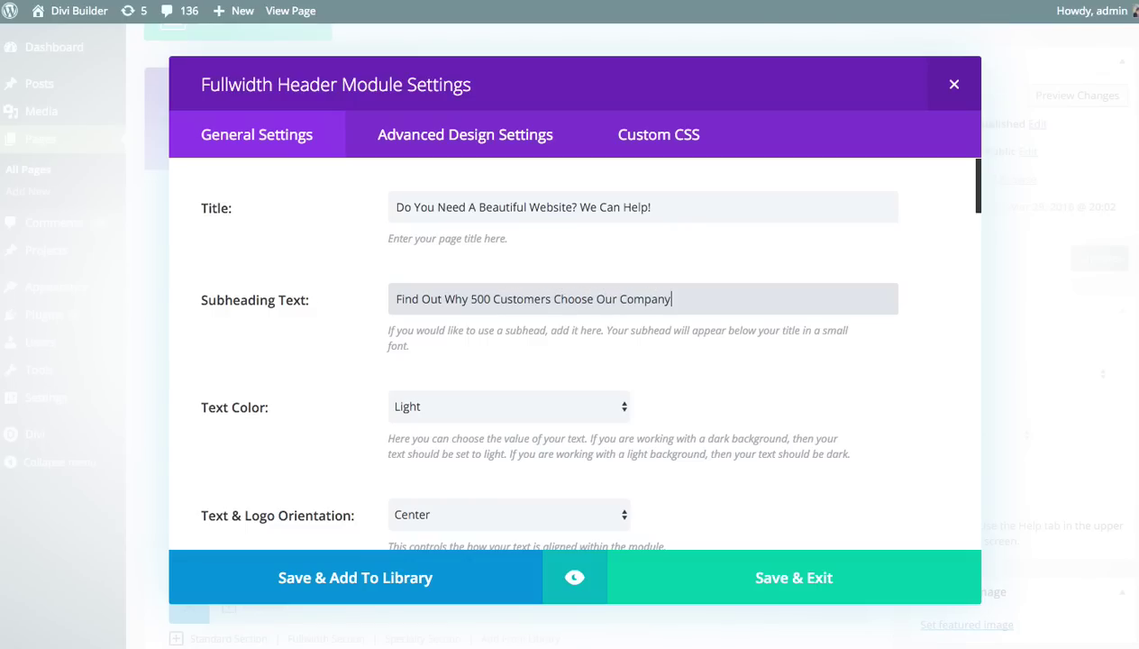
click(803, 587)
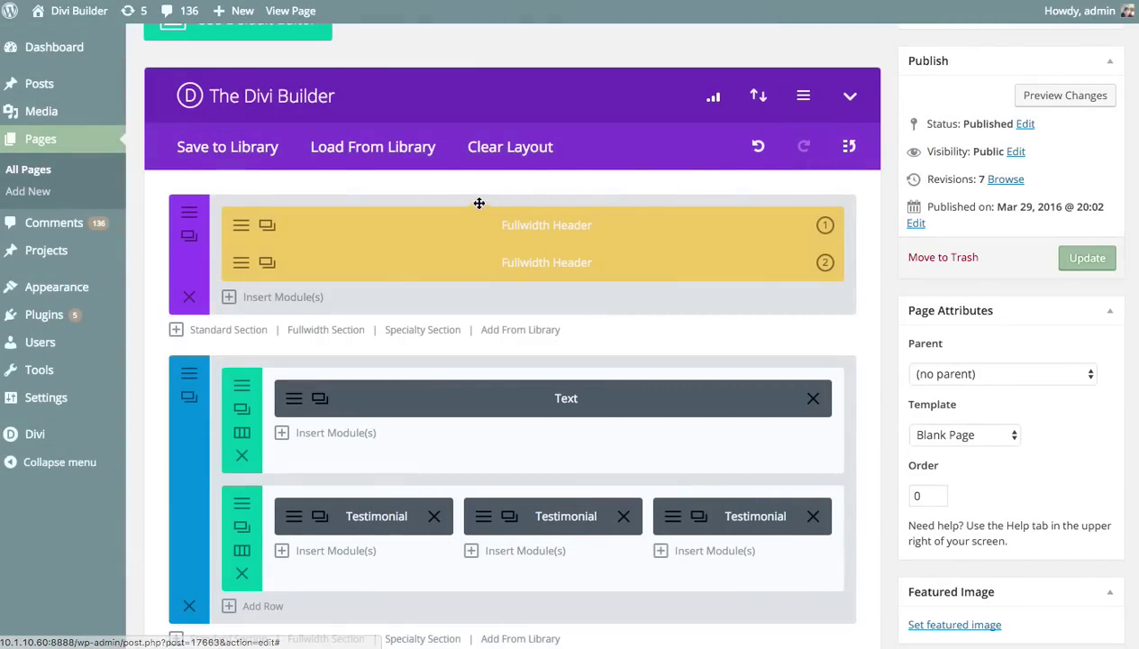
Step: Preview the two Fullwidth Header variations together to compare their titles and subheading, and close the preview
right_click(417, 226)
click(468, 209)
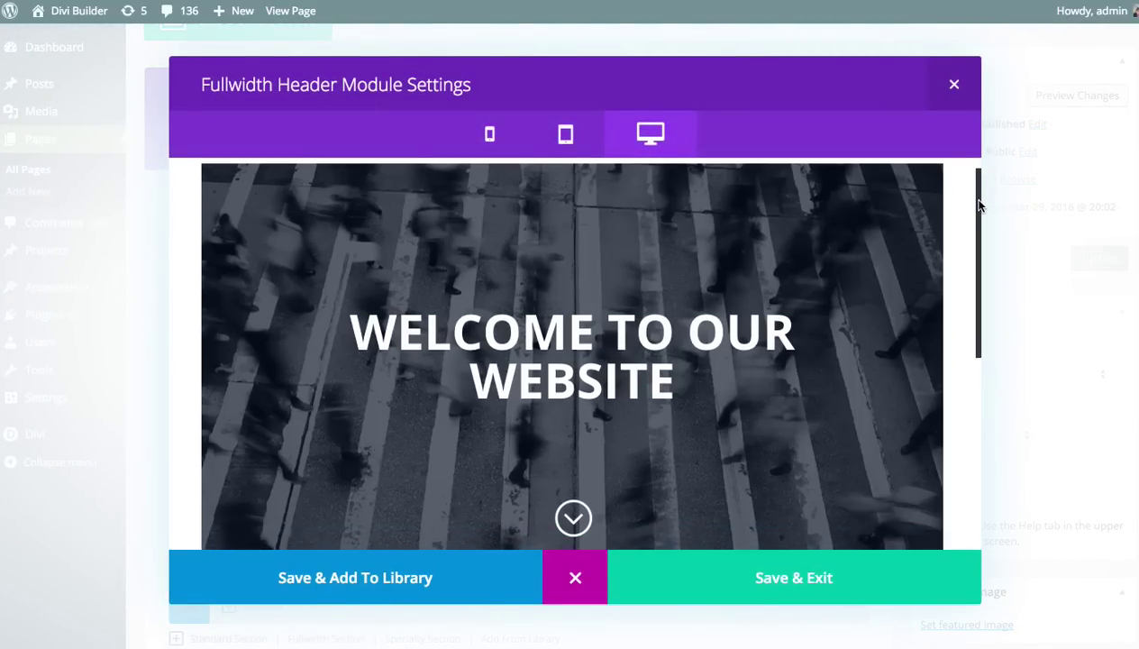
drag(981, 206, 959, 408)
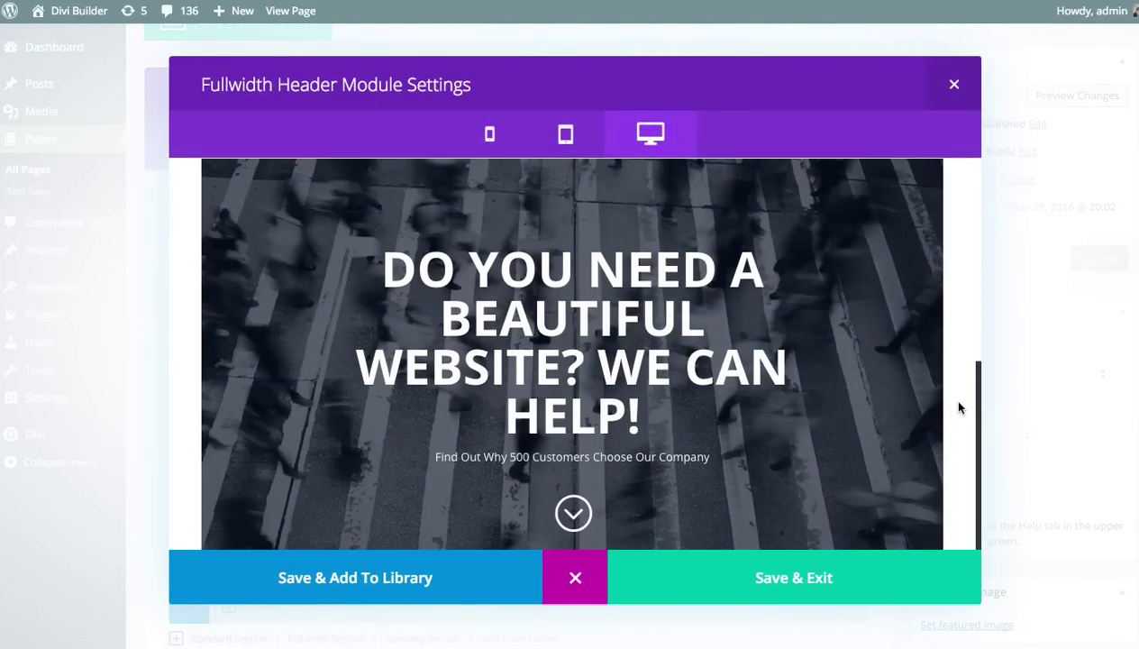
drag(437, 454, 606, 445)
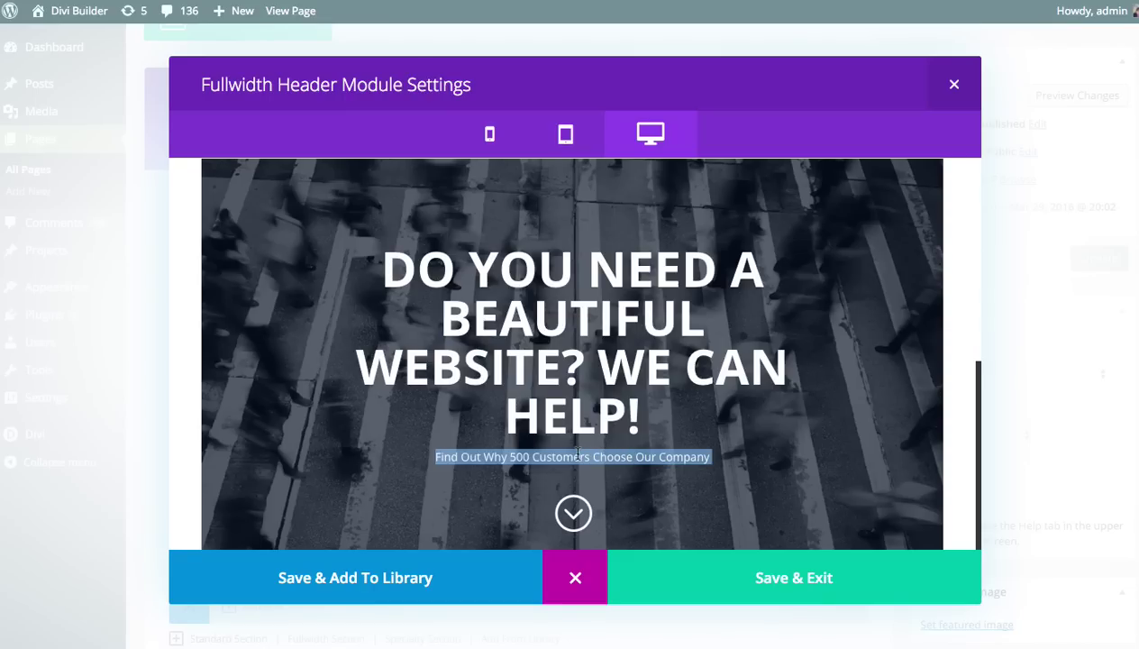
click(572, 445)
click(841, 586)
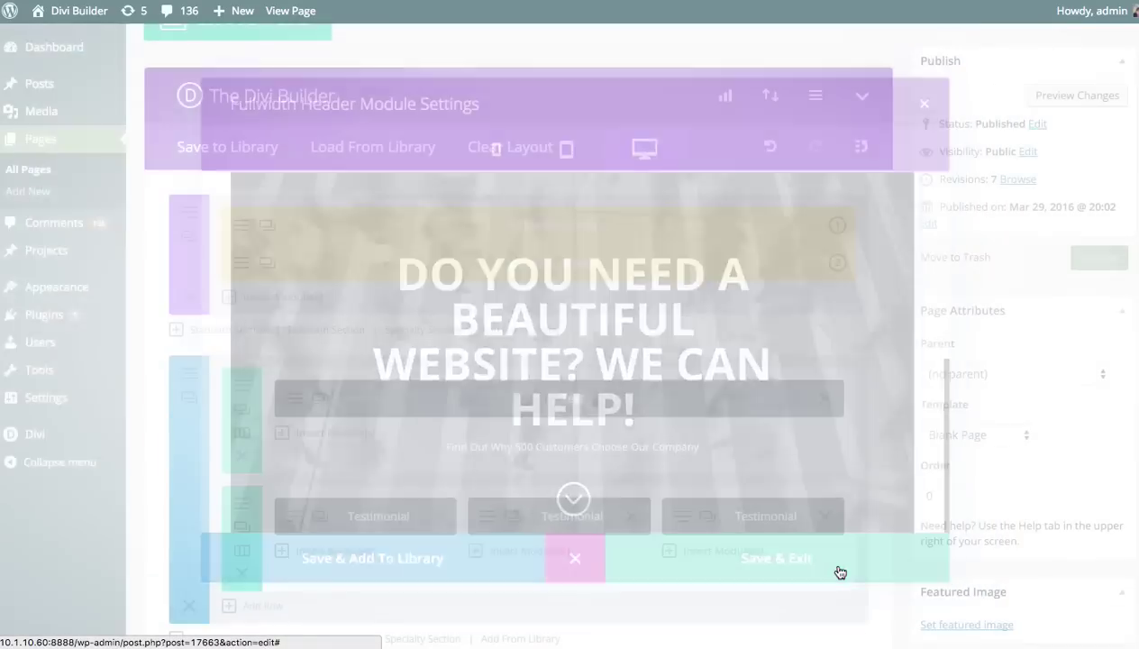
Step: Update the Divi Leads Test page and check its Split Testing Statistics
click(1086, 259)
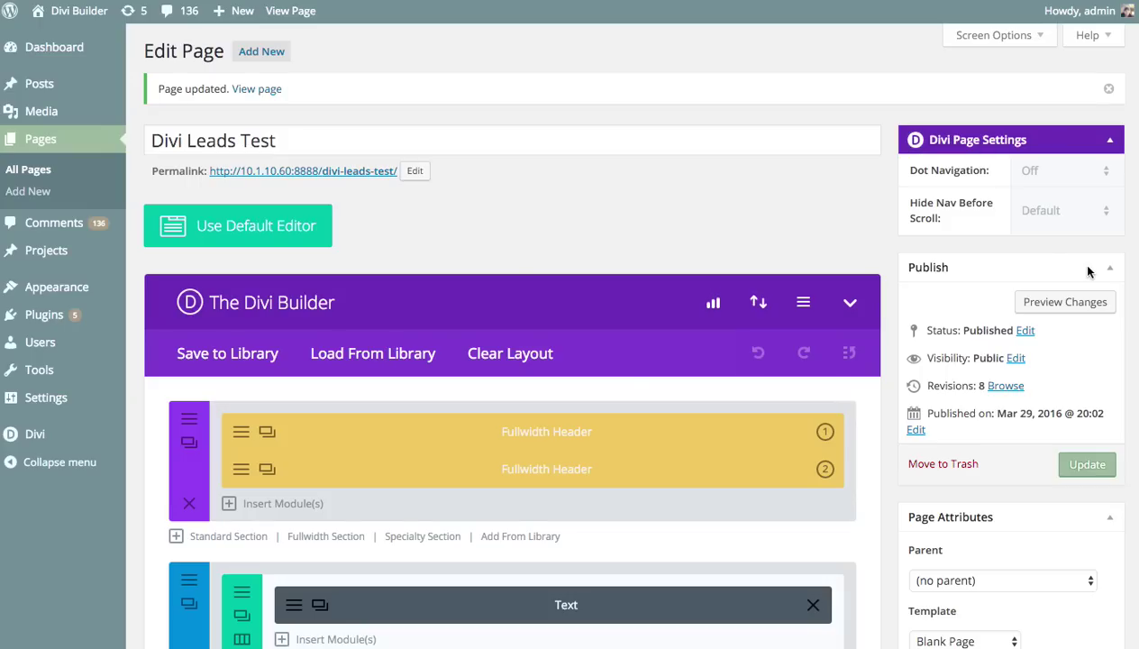
scroll(856, 365, down, 6)
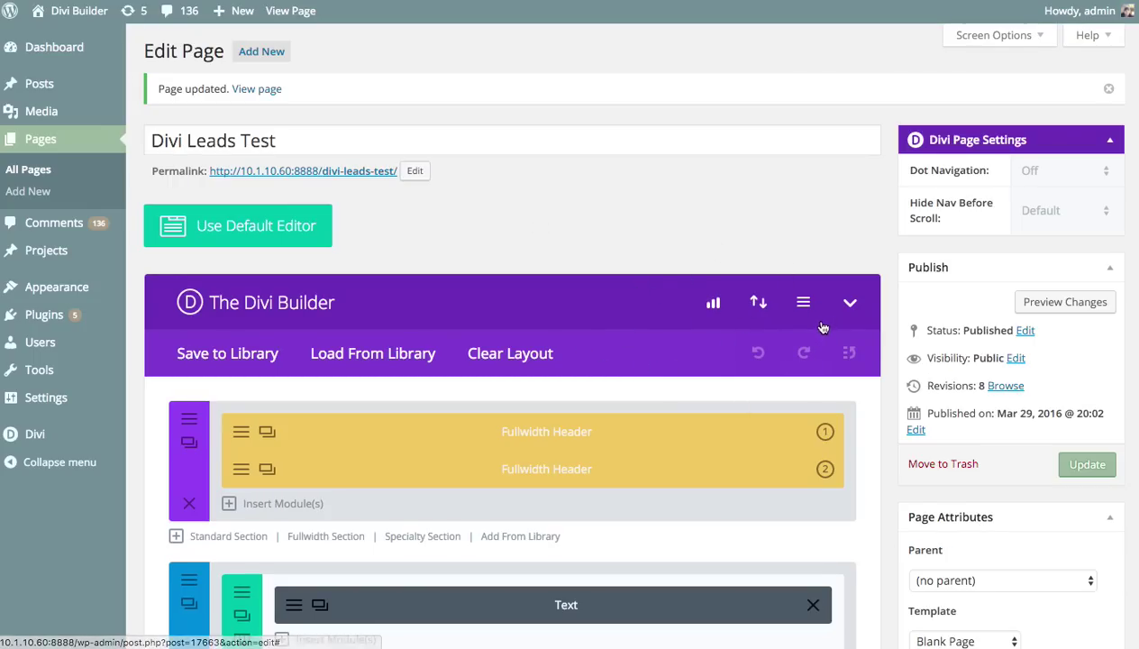
click(710, 306)
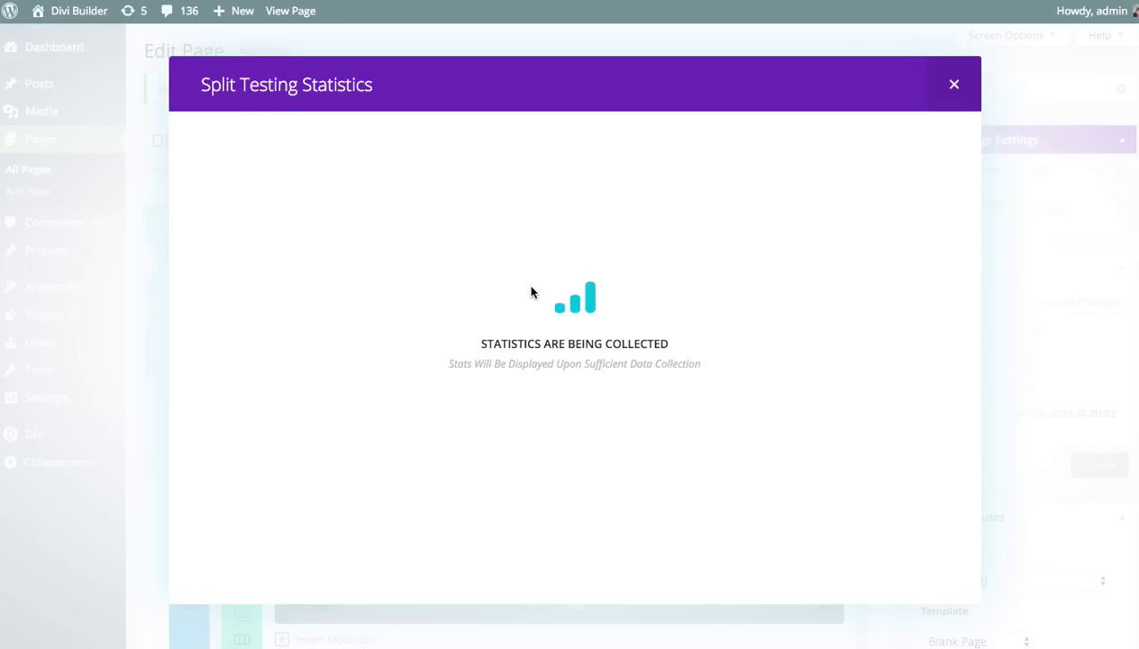
click(953, 85)
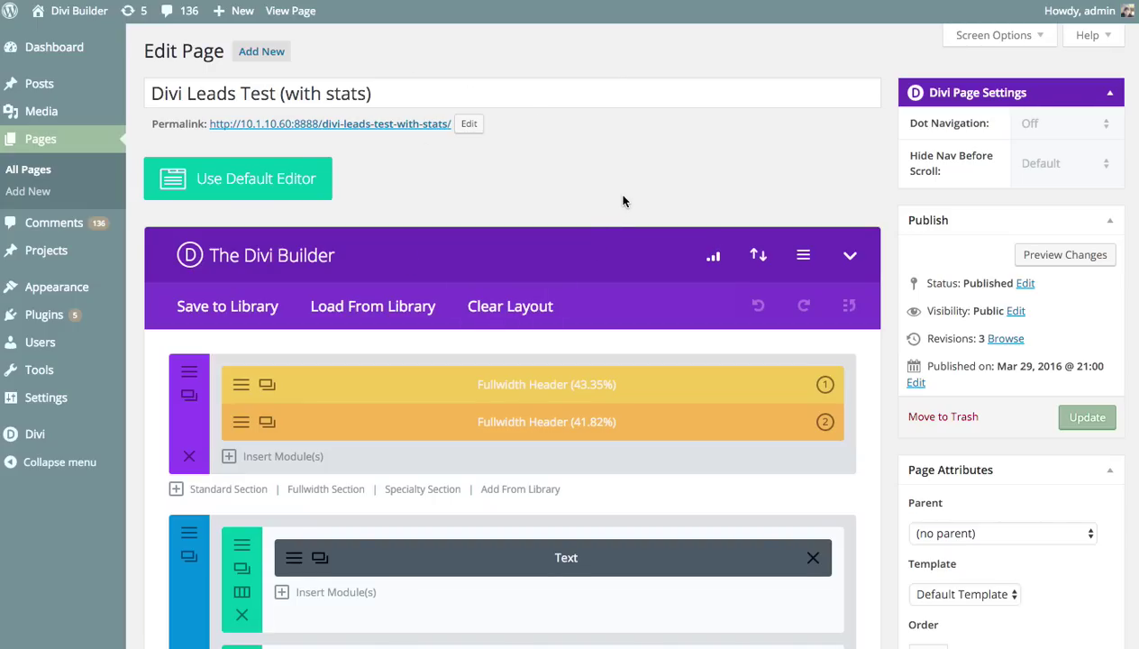
Step: On the "Divi Leads Test (with stats)" page, check the title and subheading of both Fullwidth Header variations, second one first
scroll(603, 288, down, 6)
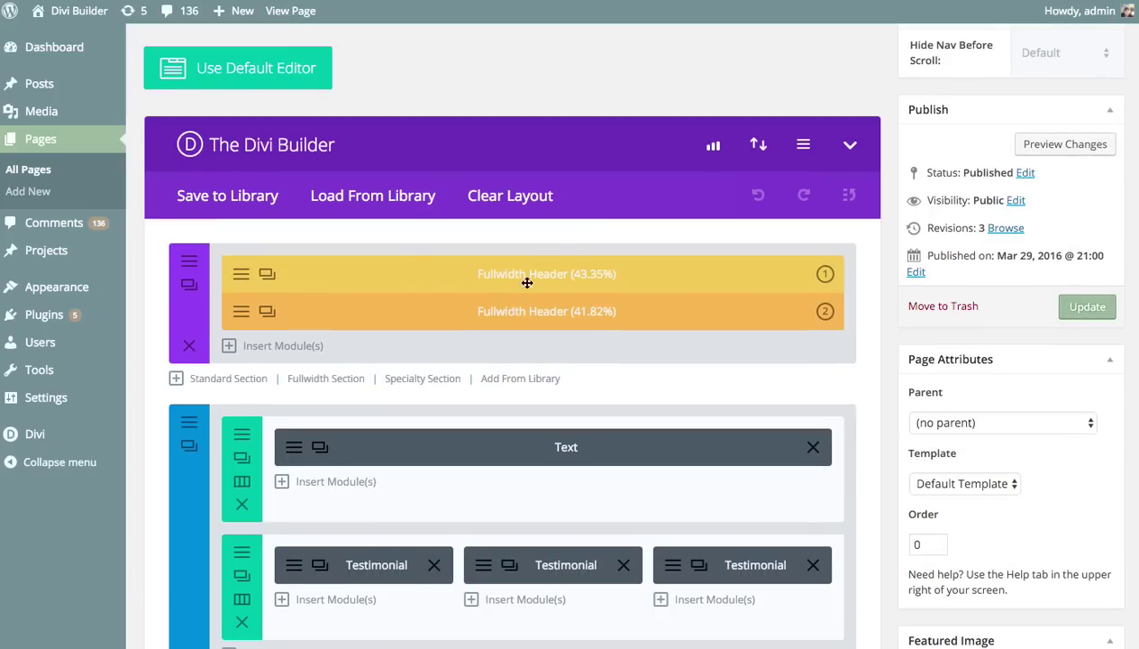
scroll(488, 298, up, 6)
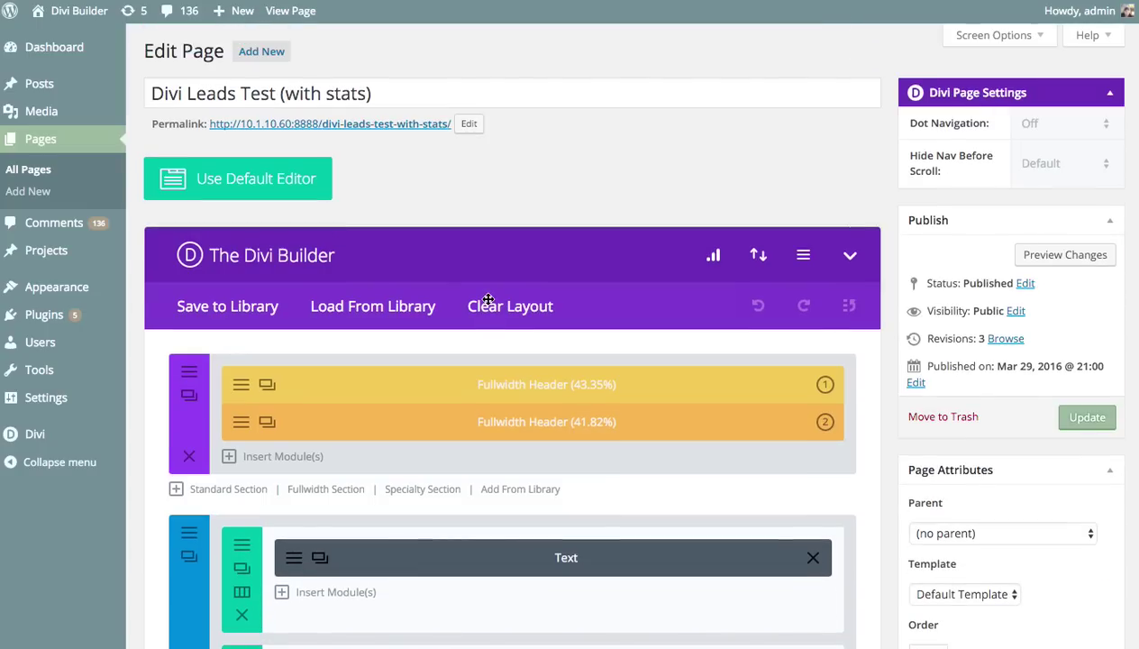
scroll(483, 305, down, 2)
scroll(554, 300, up, 2)
click(242, 423)
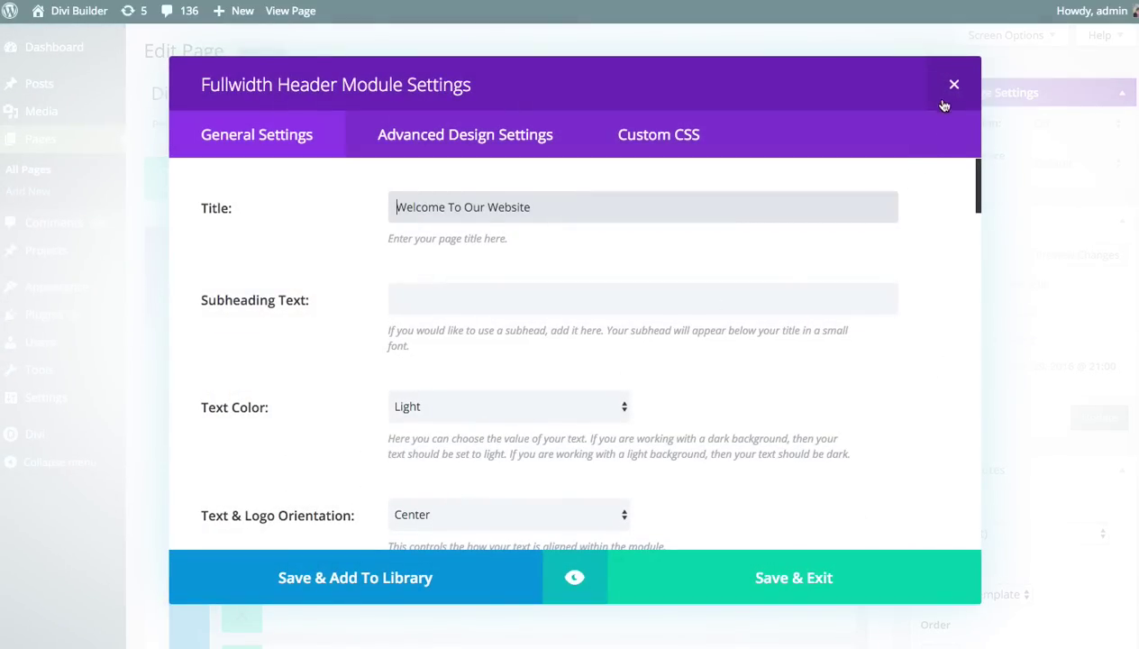
double_click(502, 209)
triple_click(503, 209)
click(564, 211)
click(955, 84)
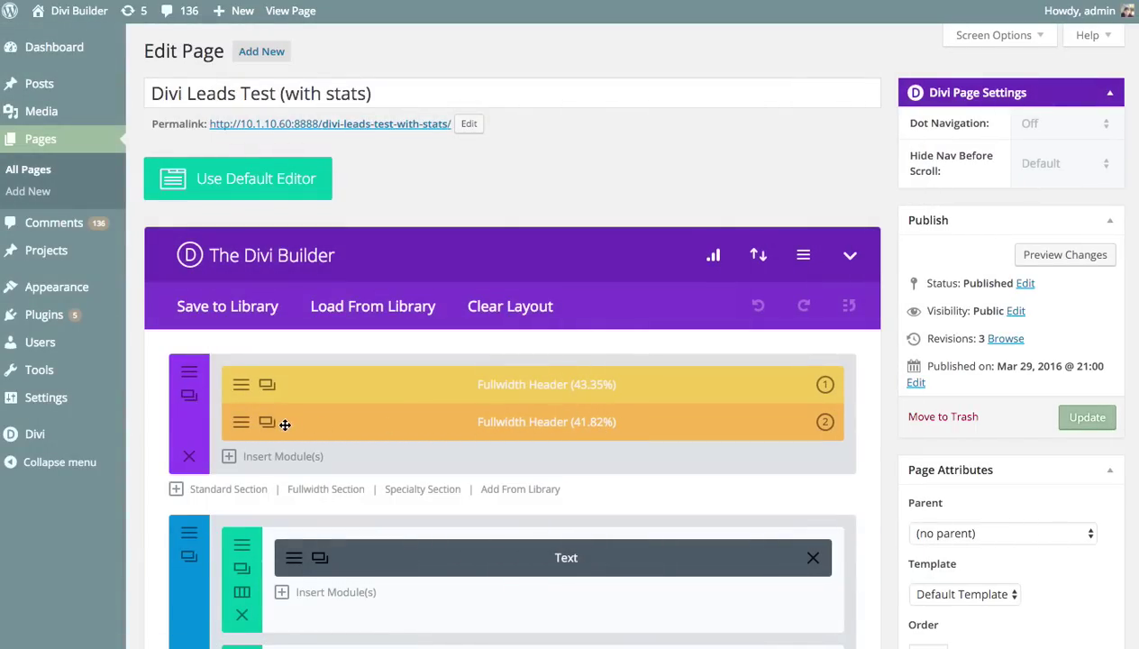
click(238, 384)
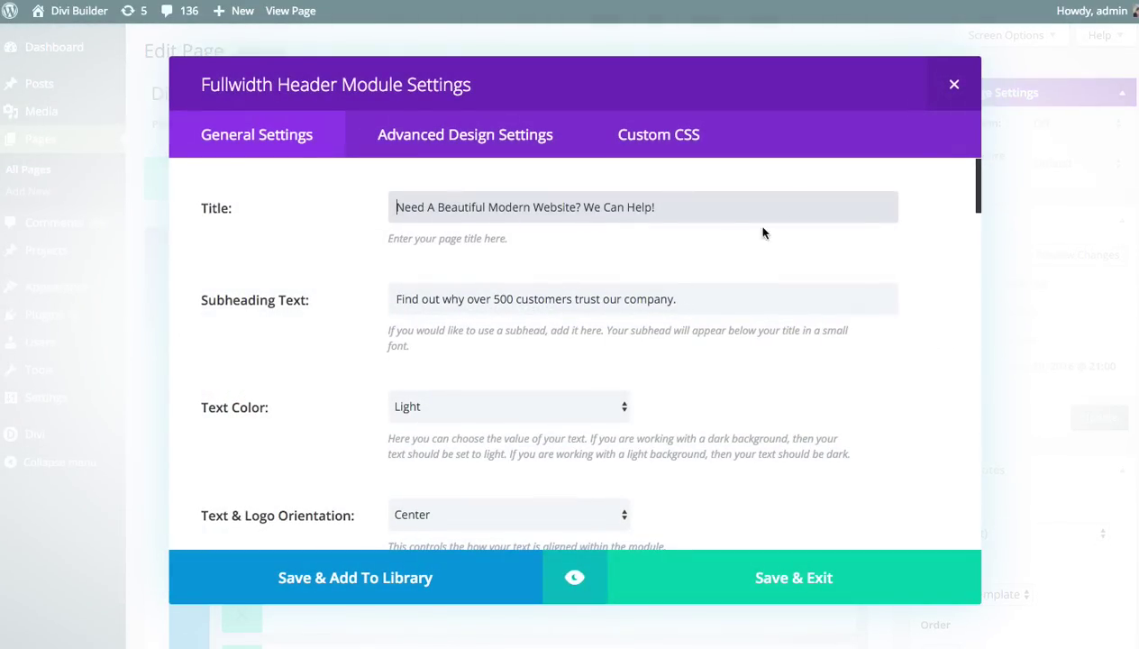
click(954, 84)
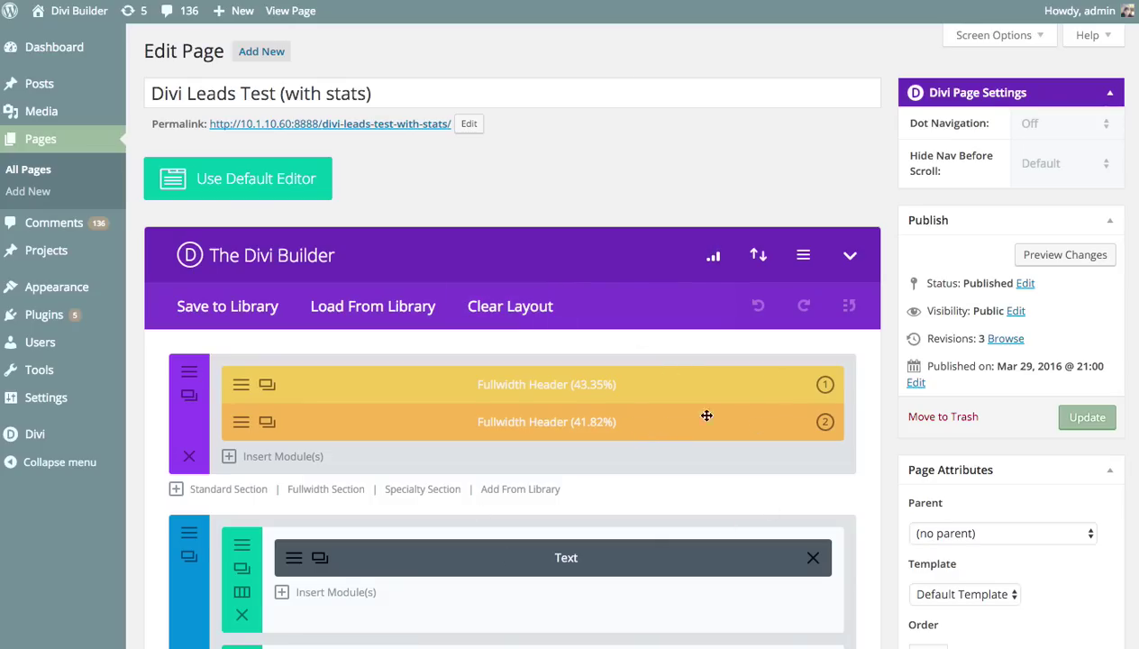
Step: Locate the Call To Action goal and examine the split test's Clicks statistics, including impressions, clicks and clickthrough rate in the summary
scroll(692, 454, down, 2)
scroll(692, 454, down, 10)
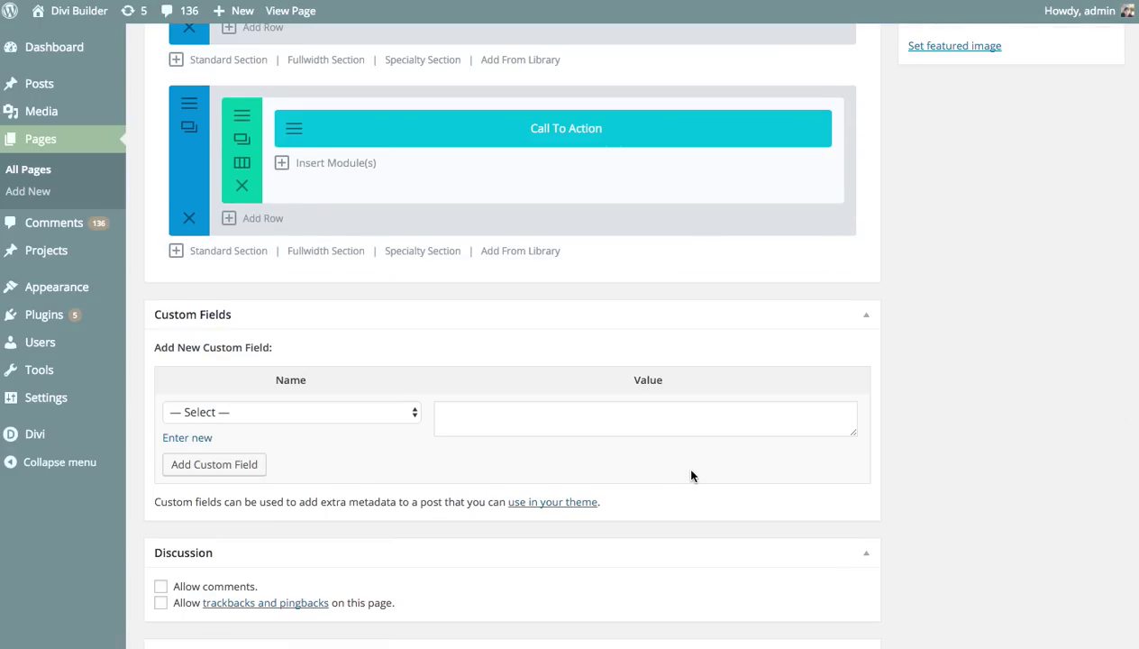
scroll(692, 473, up, 6)
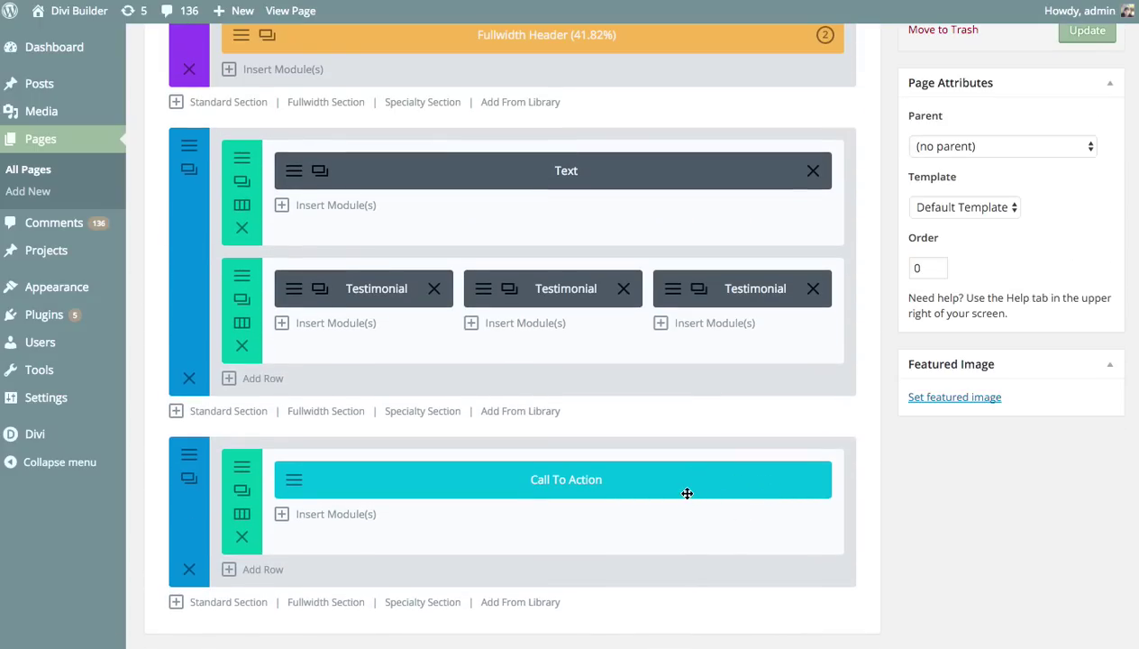
scroll(686, 493, up, 5)
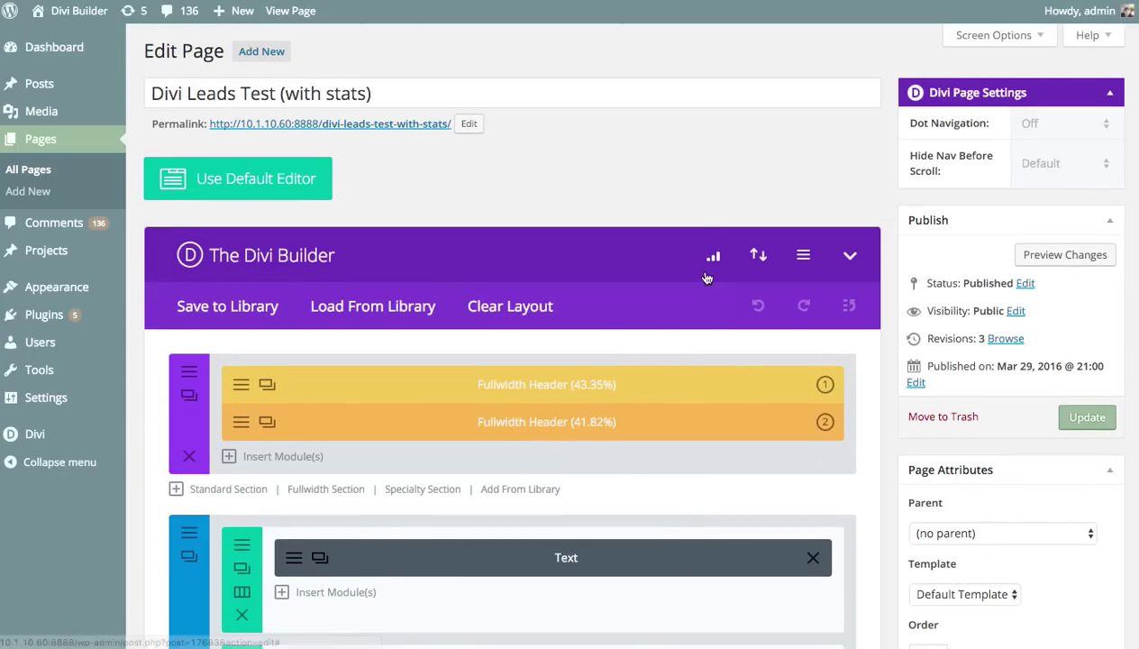
click(714, 256)
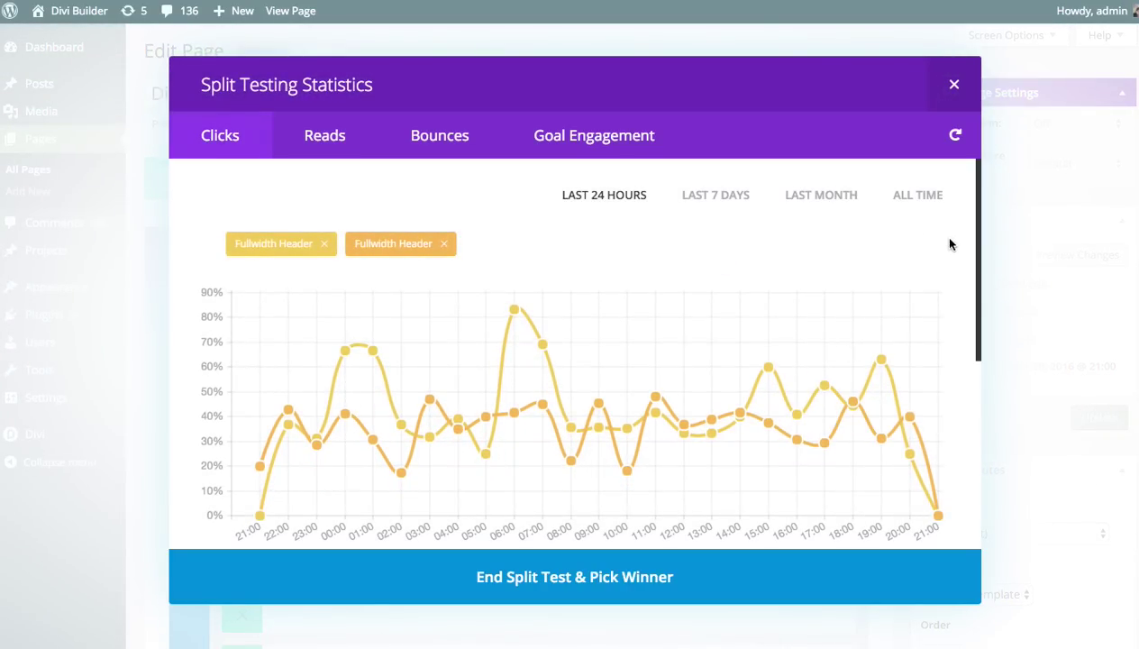
drag(982, 183, 980, 368)
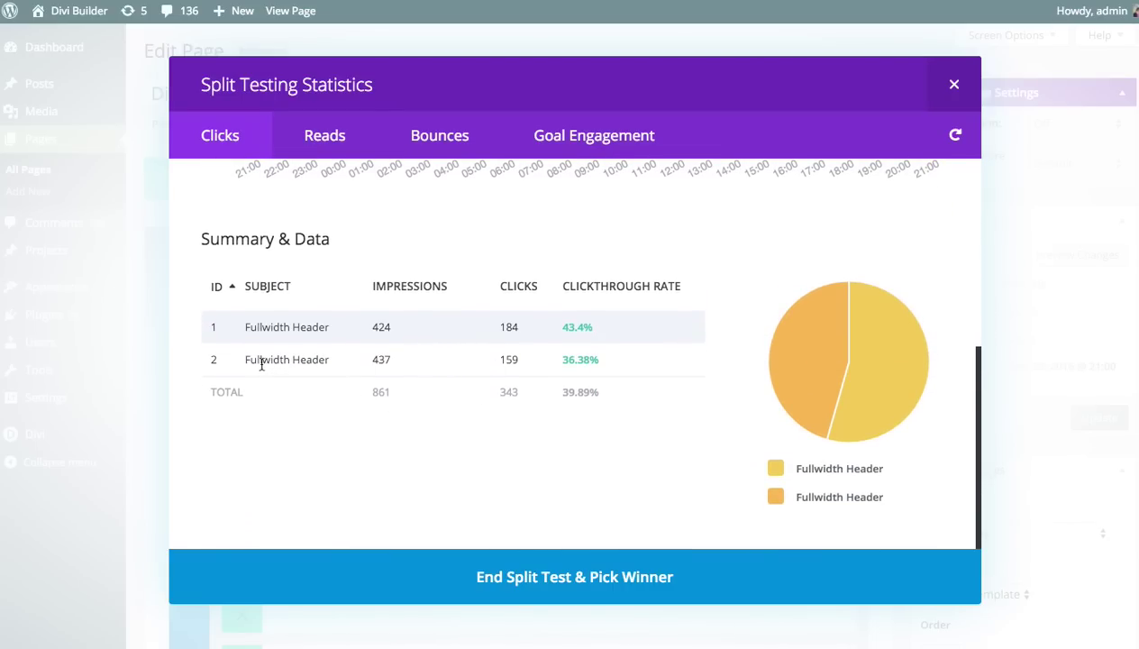
drag(245, 361, 380, 360)
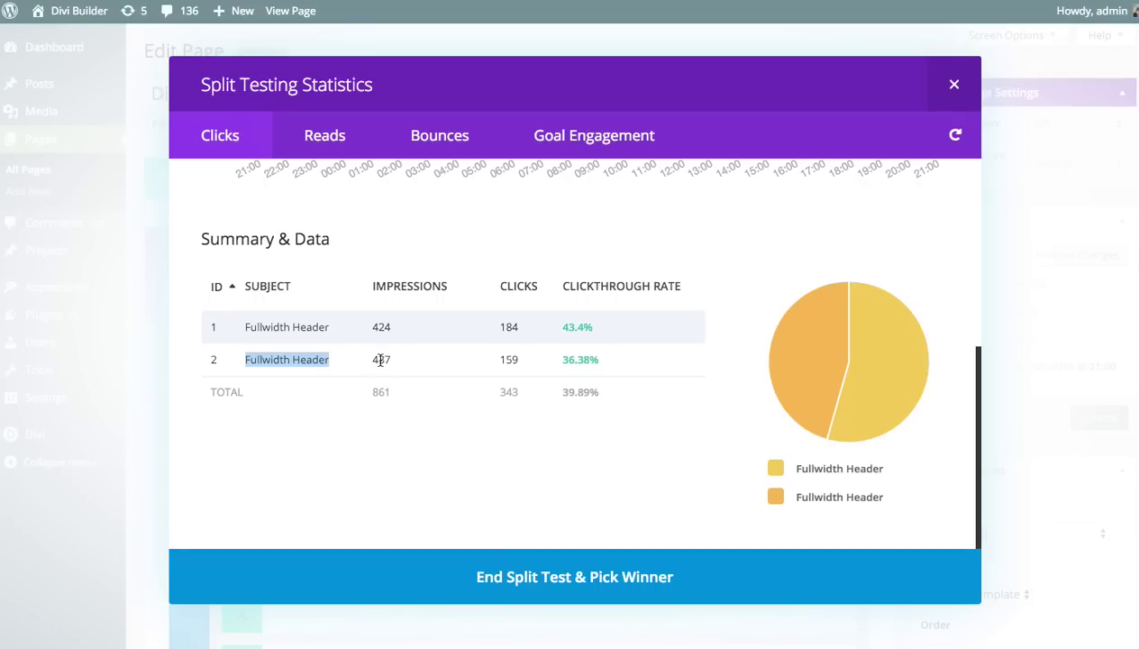
double_click(381, 361)
double_click(508, 361)
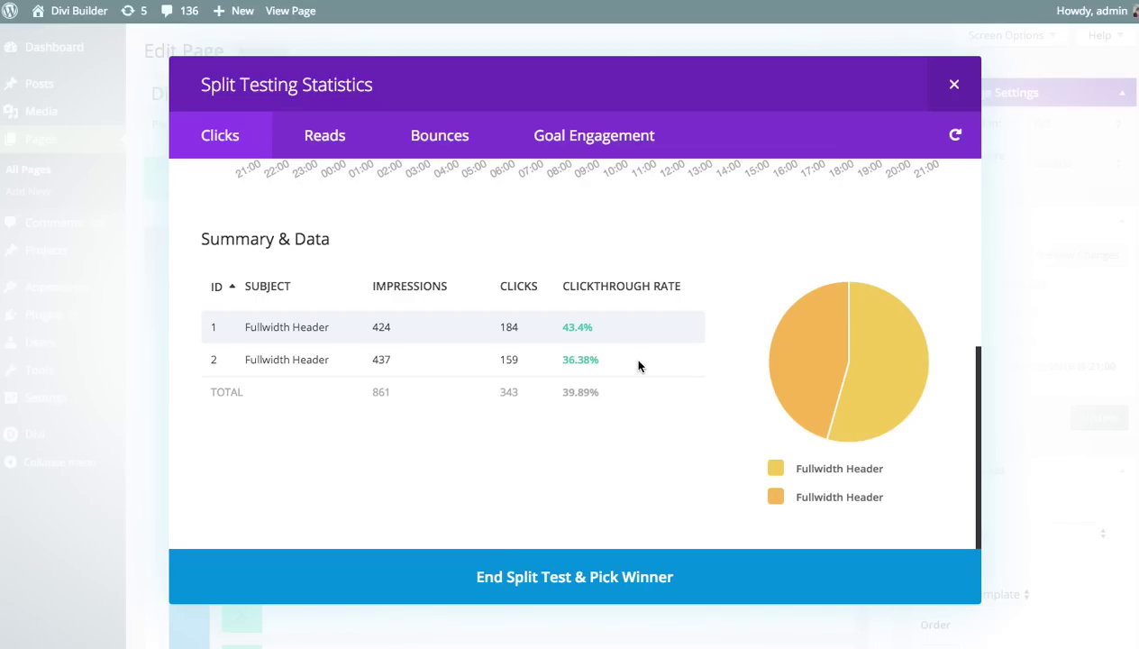
scroll(644, 363, up, 5)
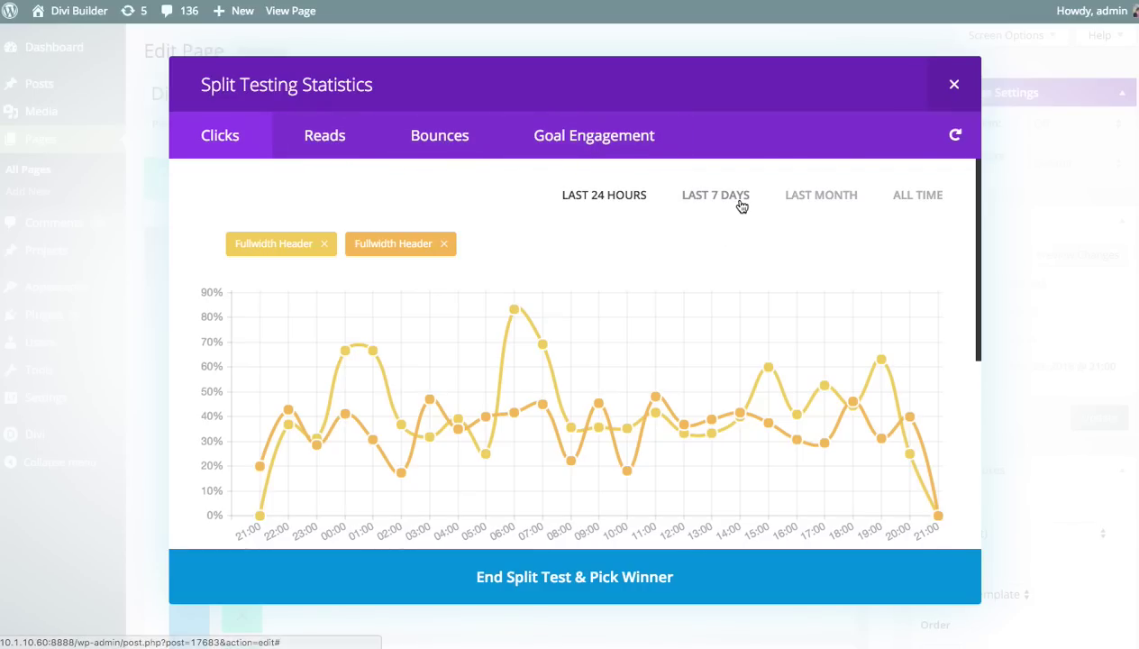
Step: Toggle the Fullwidth Header lines in the Clicks graph and compare the last 7 days with the last 24 hours
click(432, 244)
click(264, 244)
click(381, 245)
click(300, 245)
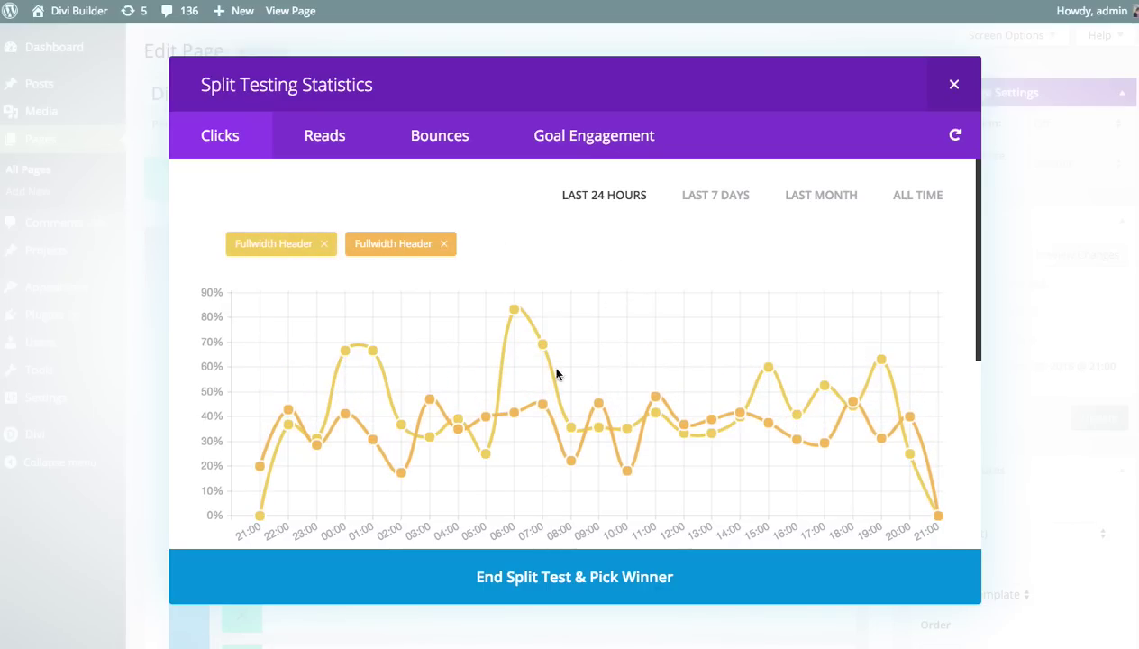
click(727, 199)
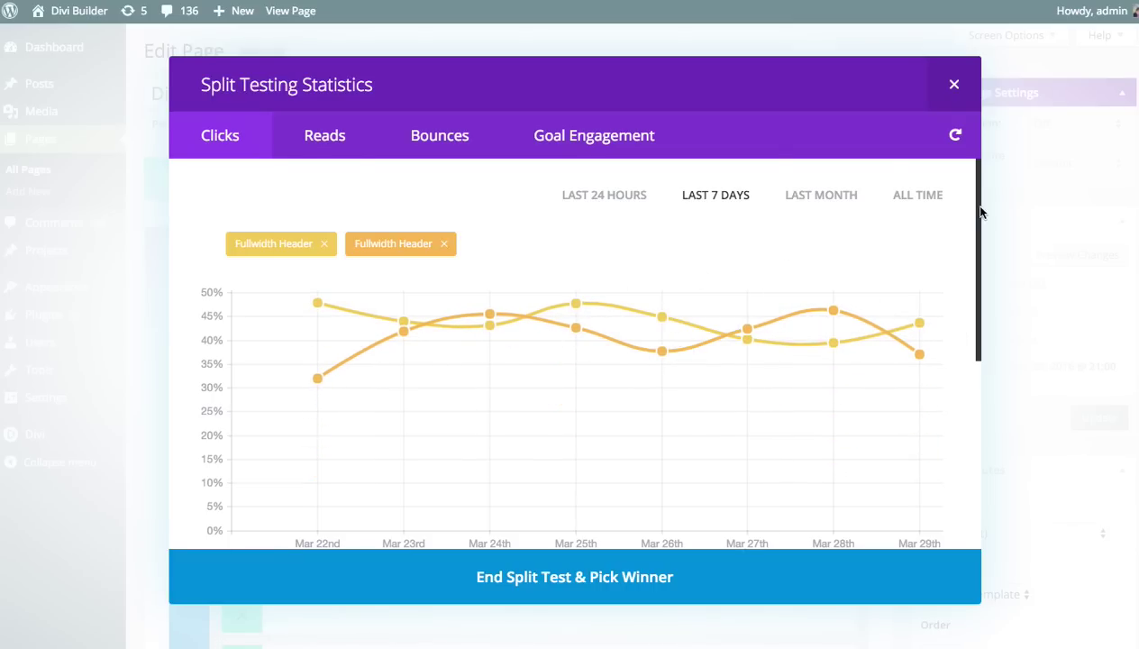
click(622, 198)
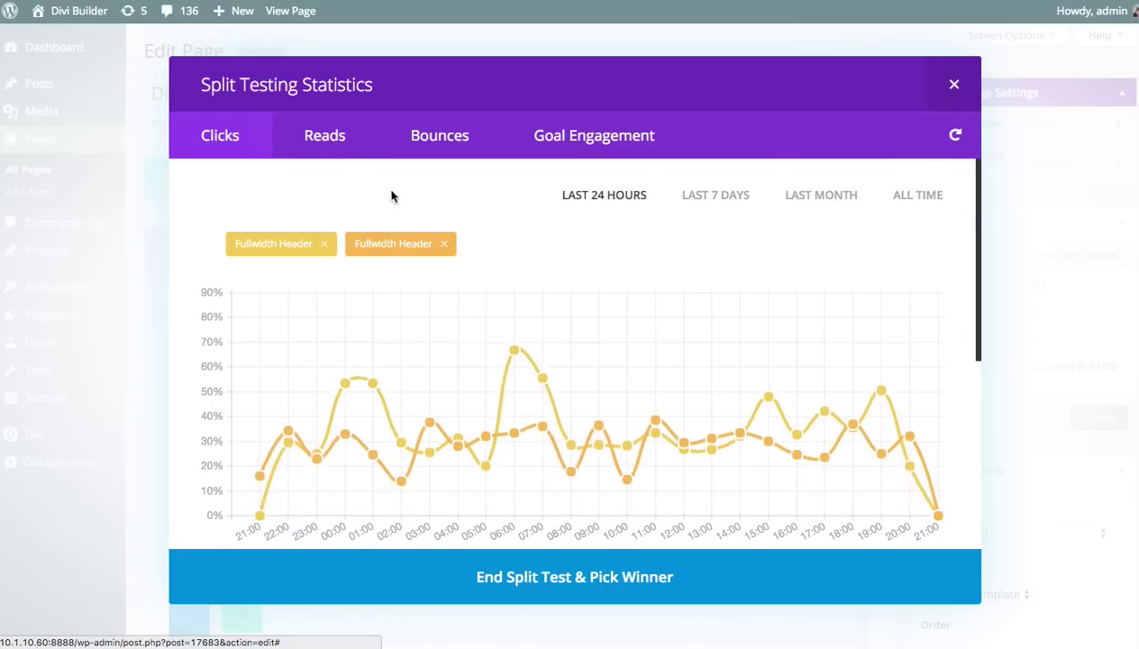
Step: Look through the split test's Reads, Bounces and Goal Engagement statistics and return to the Clicks graph
click(325, 138)
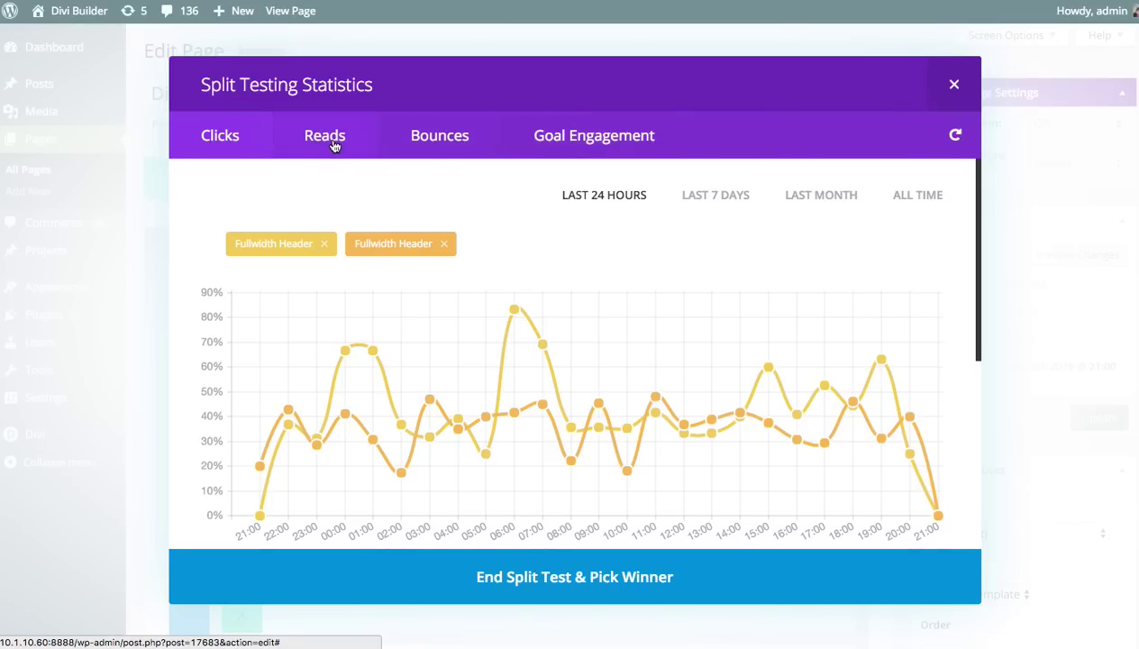
click(325, 138)
click(442, 142)
click(644, 146)
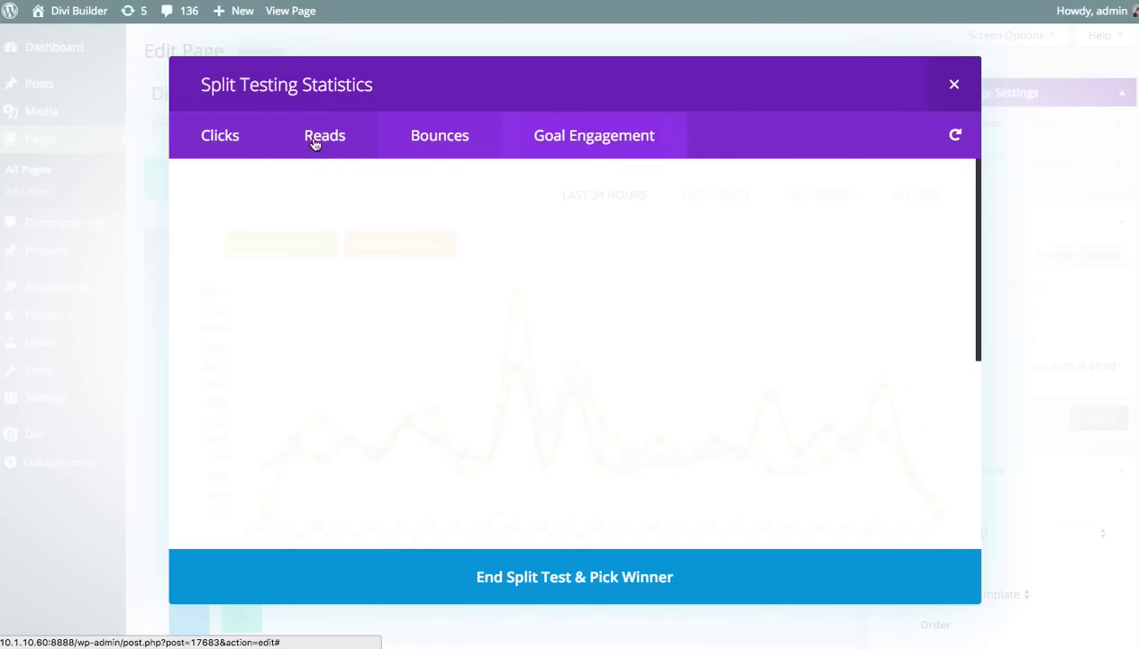
click(239, 139)
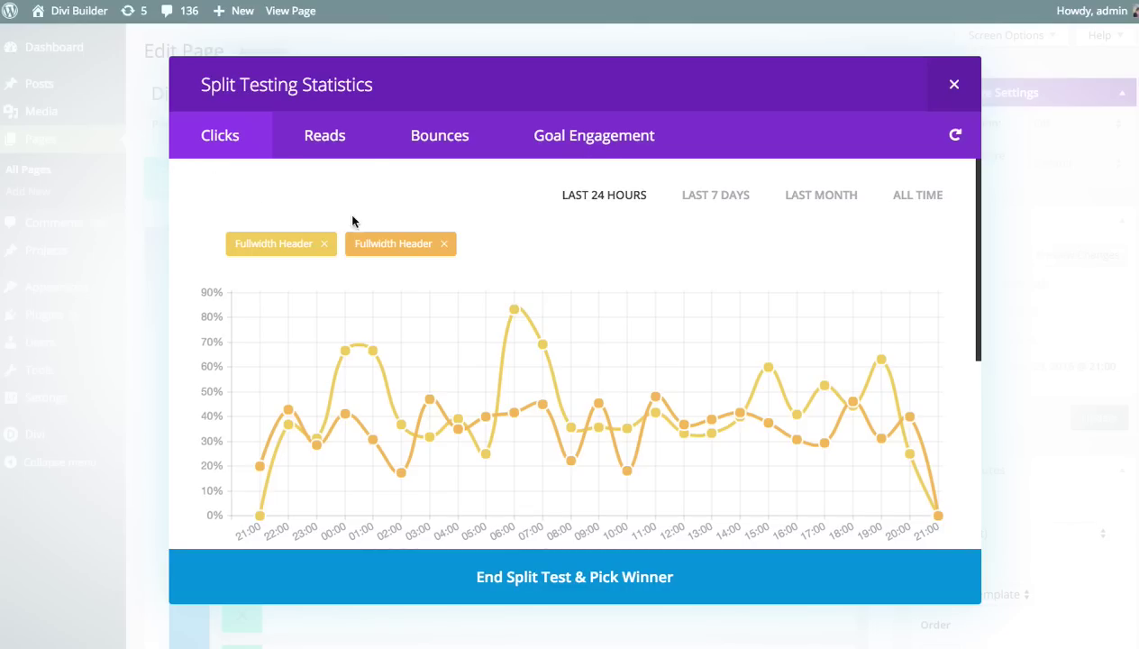
Step: Examine the Reads graph for the last 24 hours and the Bounces graph with its summary of impressions, stays and bounce rate
click(319, 143)
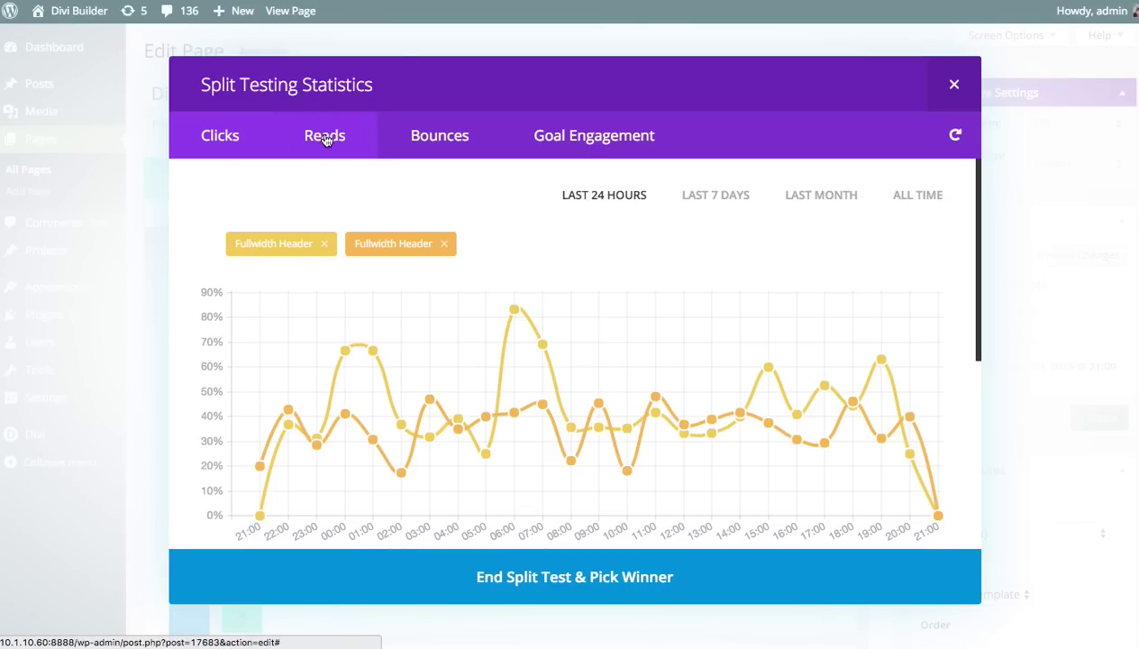
click(326, 144)
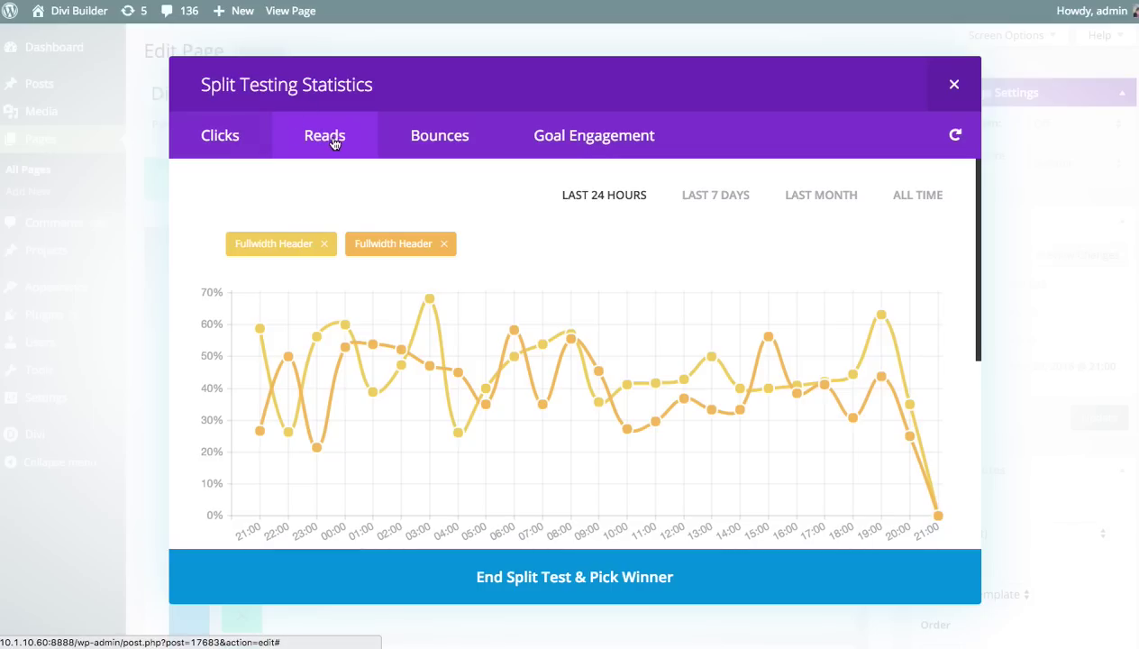
click(463, 152)
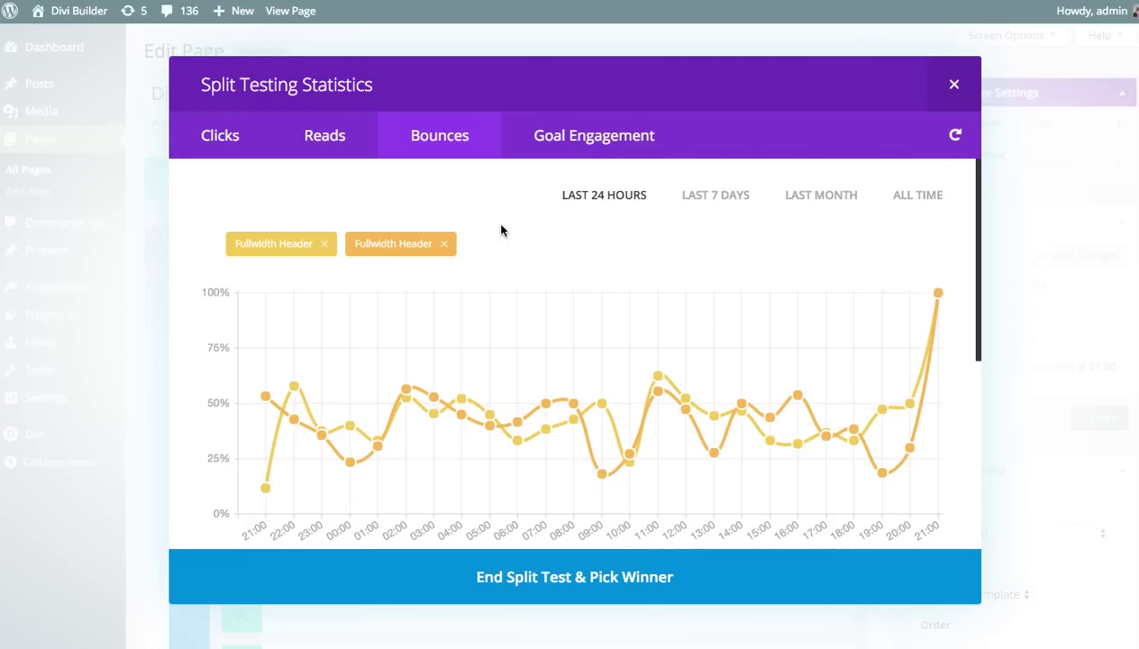
scroll(602, 272, down, 3)
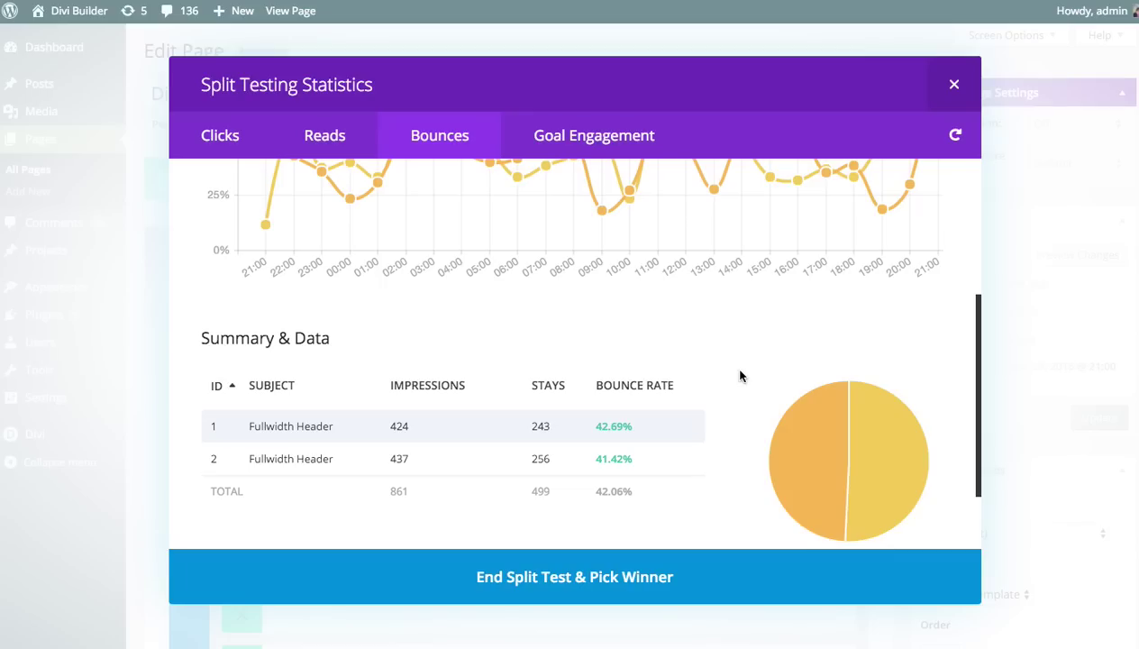
scroll(602, 356, up, 3)
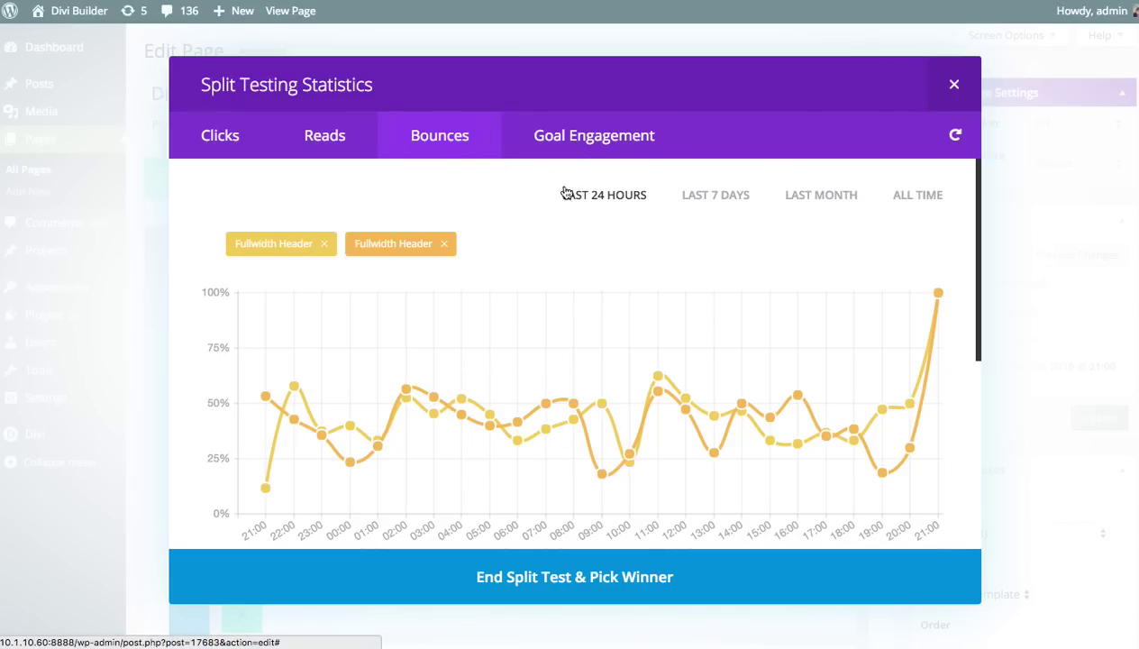
Step: Check the Goal Engagement graph, compare clickthrough rates in the Clicks summary, and close the Split Testing Statistics
click(587, 137)
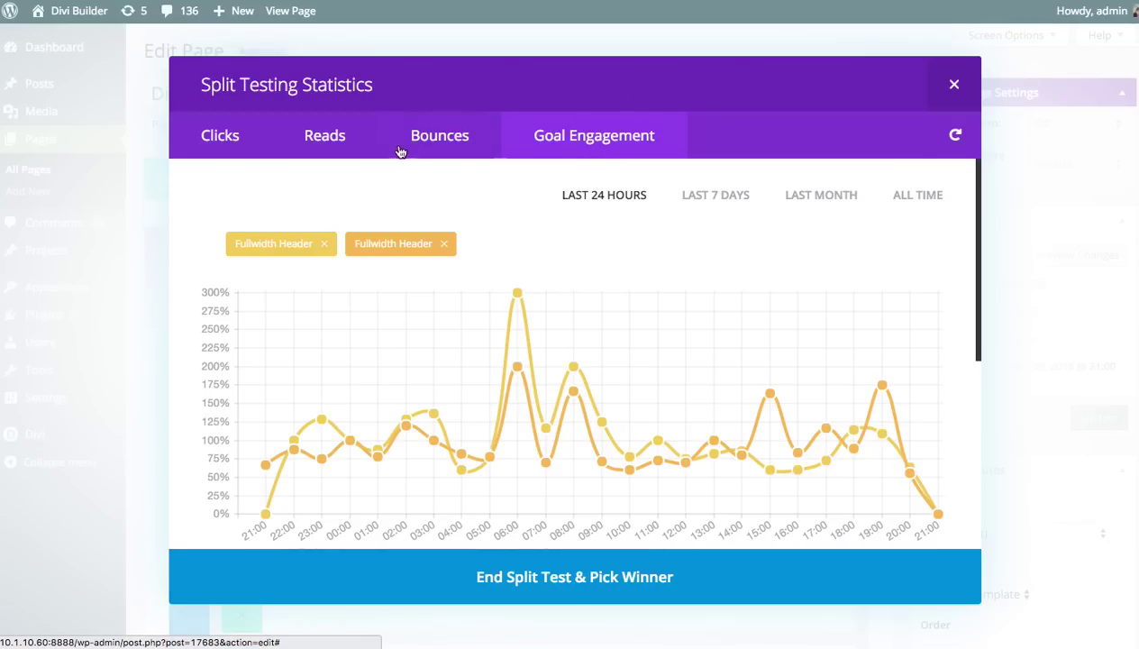
click(331, 145)
click(245, 150)
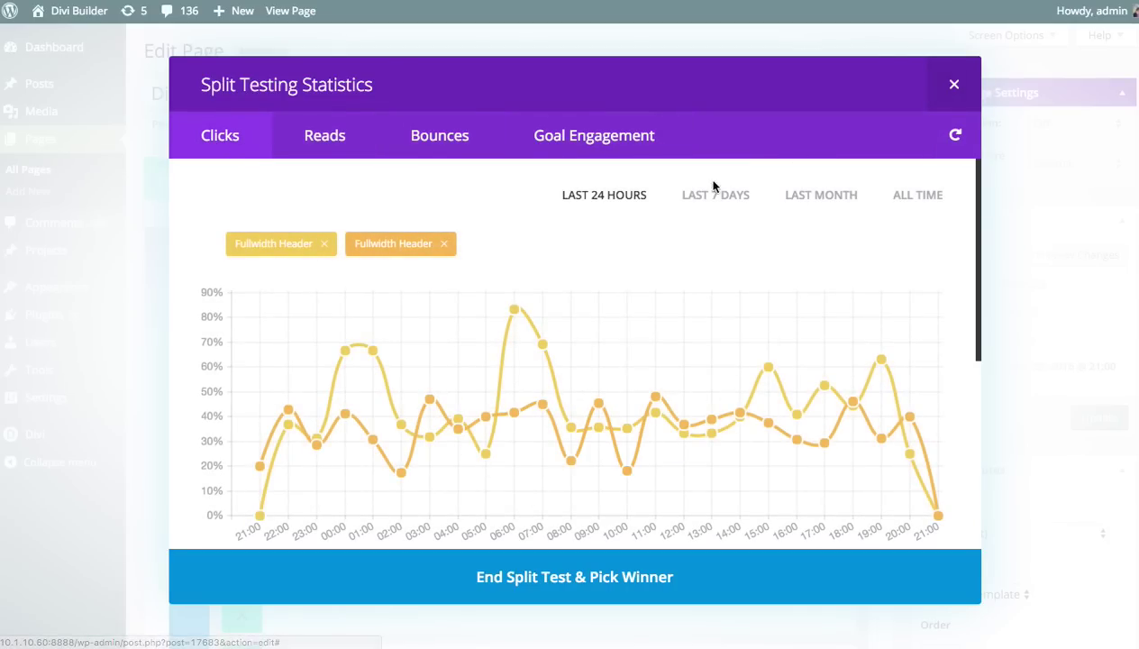
scroll(702, 315, down, 5)
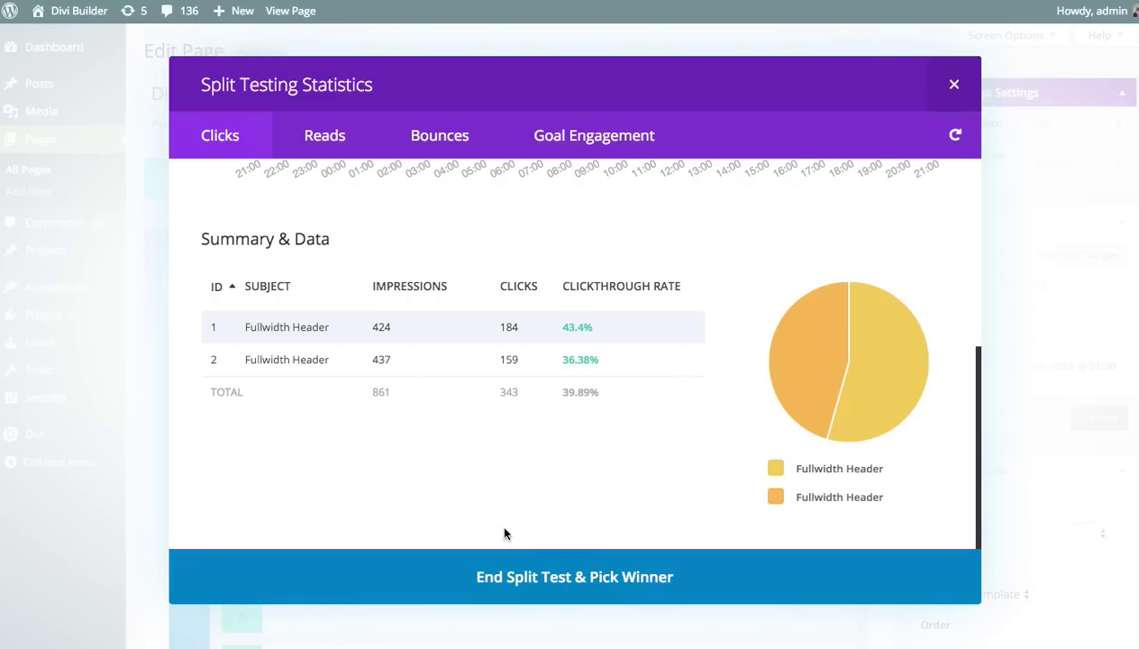
click(954, 83)
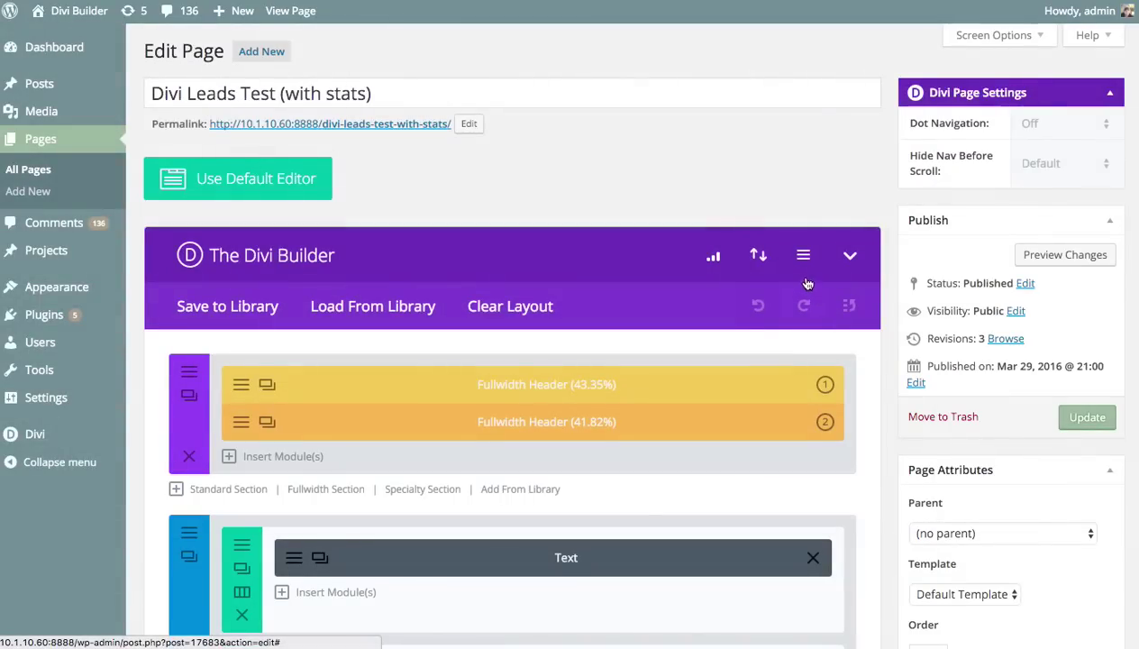
Step: End the split test with the first Fullwidth Header variation (43.35%) as the one to keep, and update the page
click(799, 254)
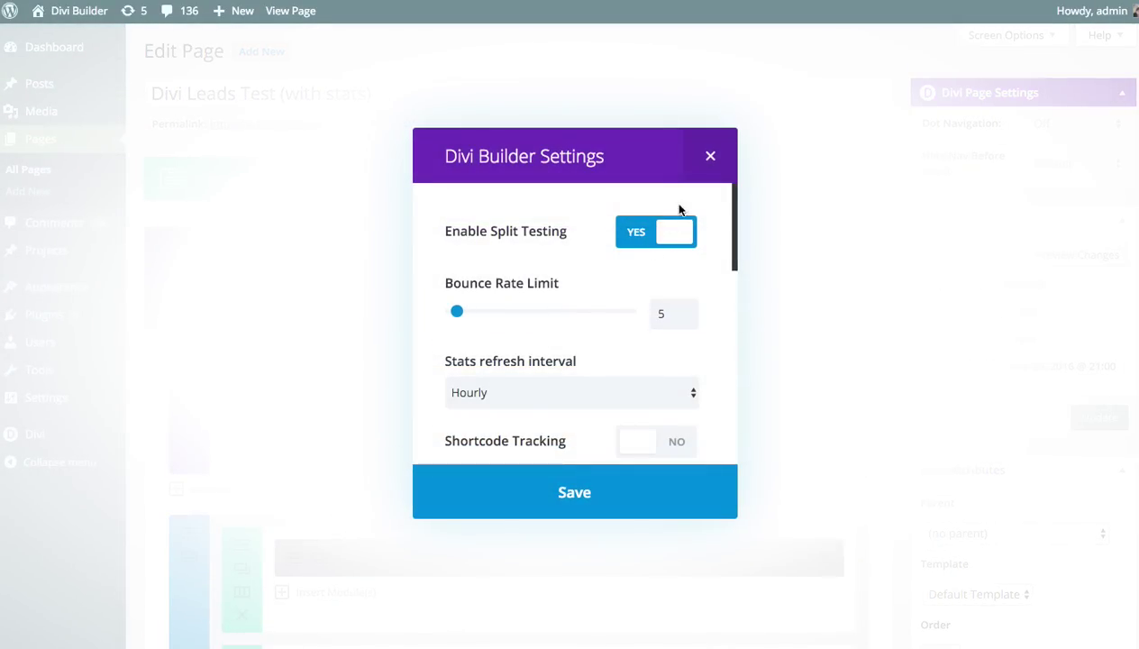
click(711, 156)
right_click(467, 391)
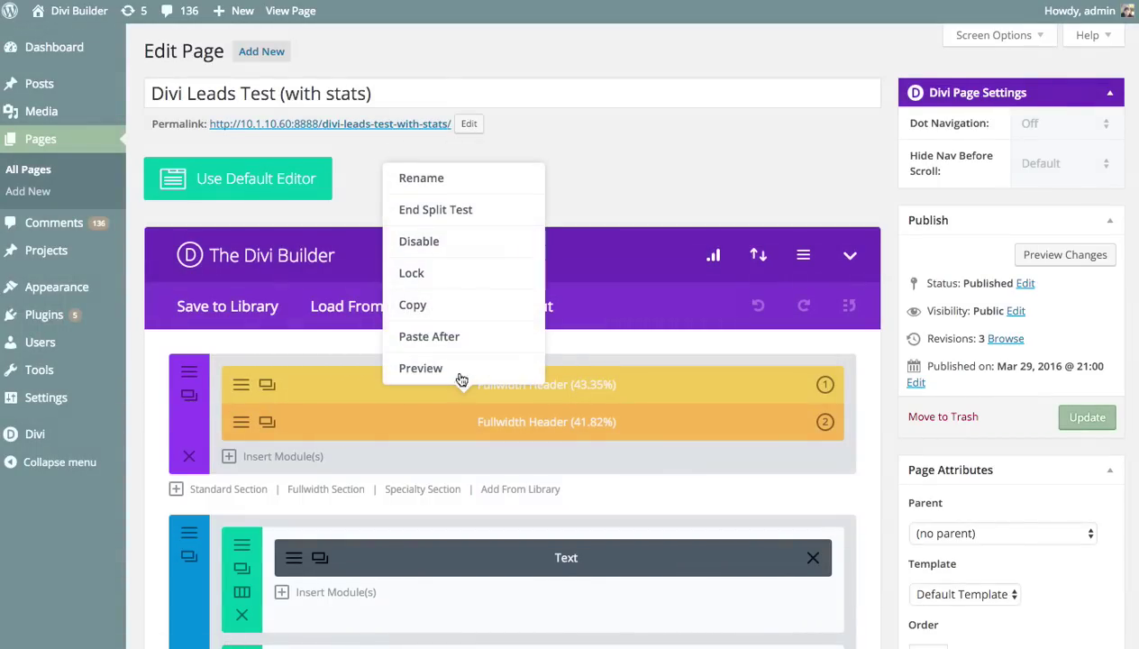
click(462, 211)
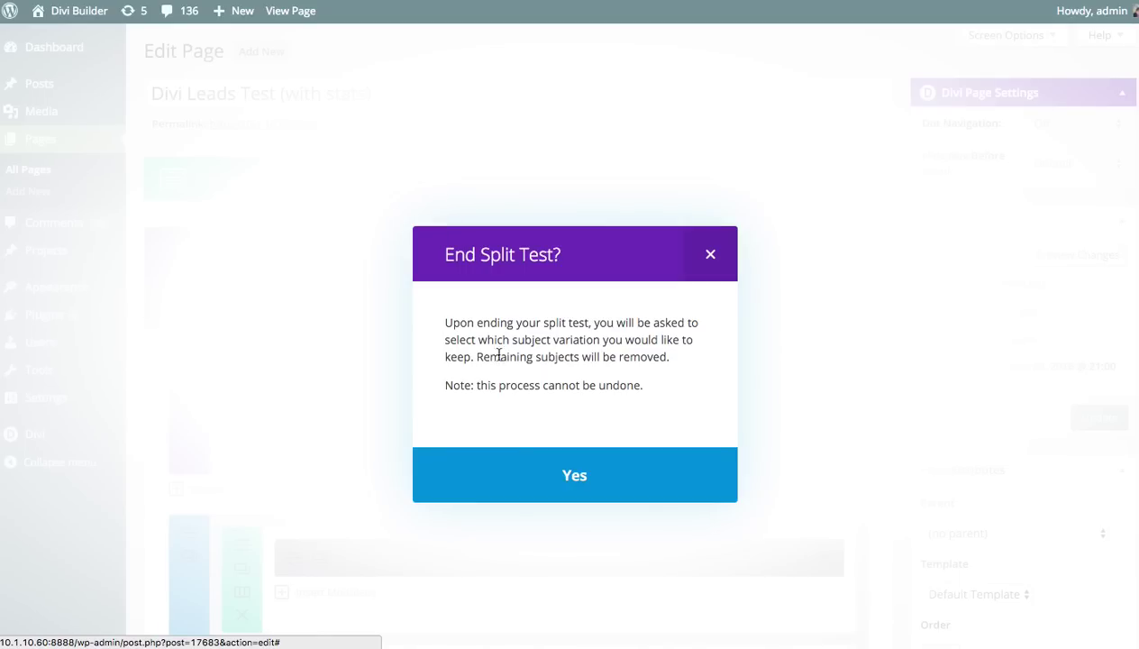
click(557, 472)
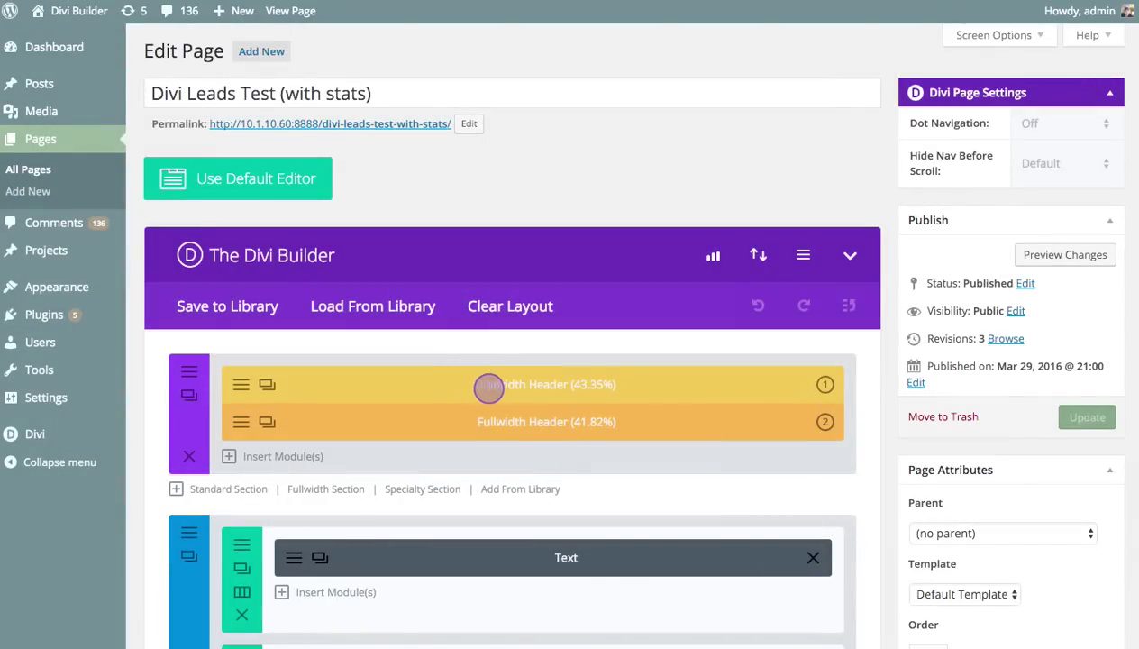
click(486, 382)
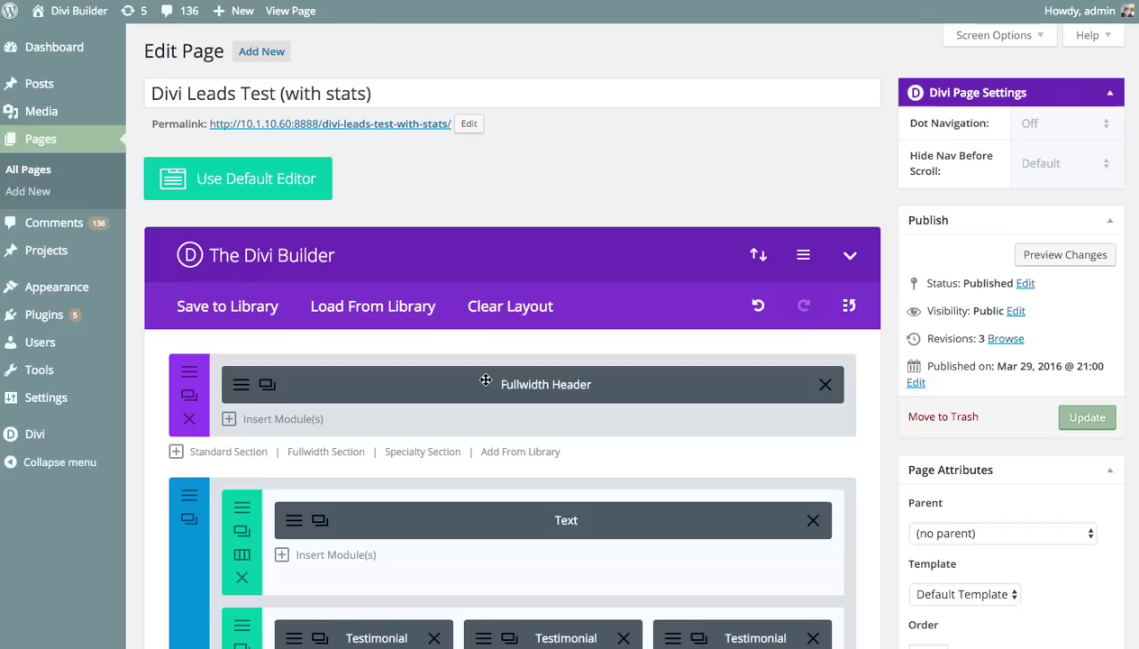
click(1084, 419)
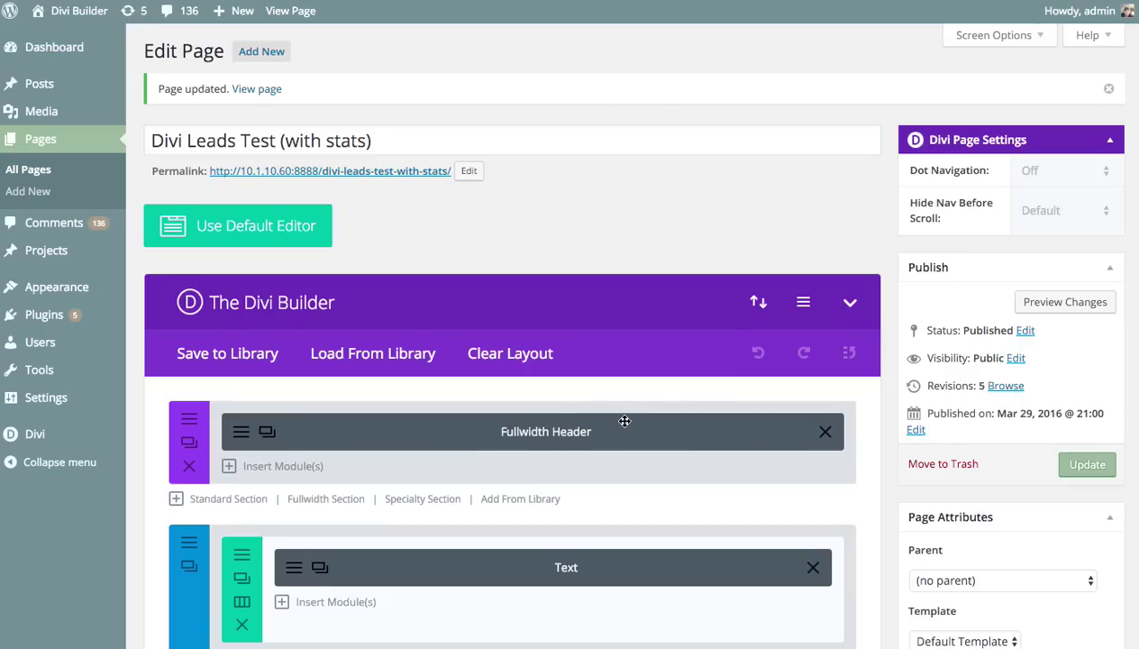
Step: Set up a new split test on the Call To Action module in the last section, with two variations
scroll(625, 421, down, 5)
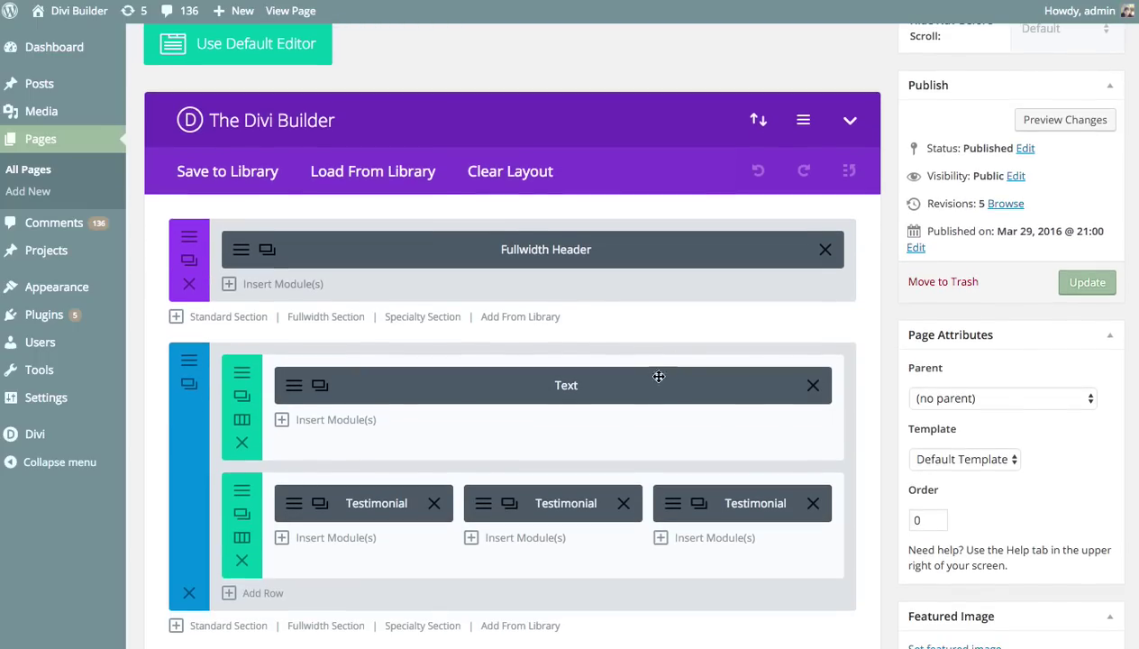
drag(369, 524, 365, 500)
scroll(472, 425, down, 4)
drag(483, 536, 543, 565)
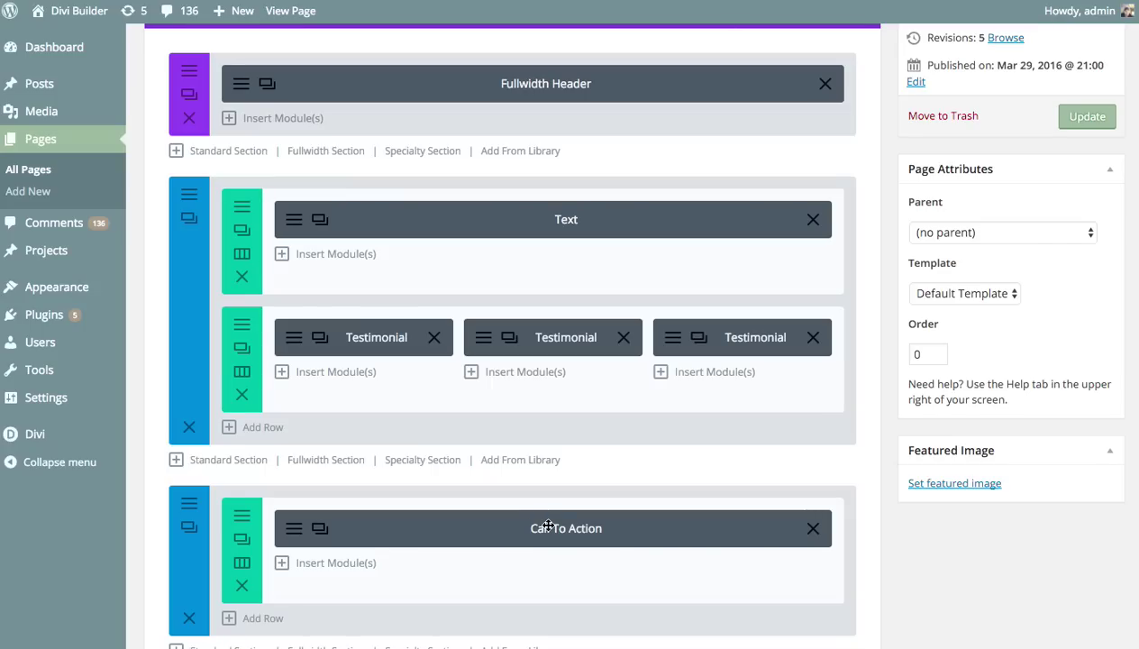
drag(518, 540, 539, 525)
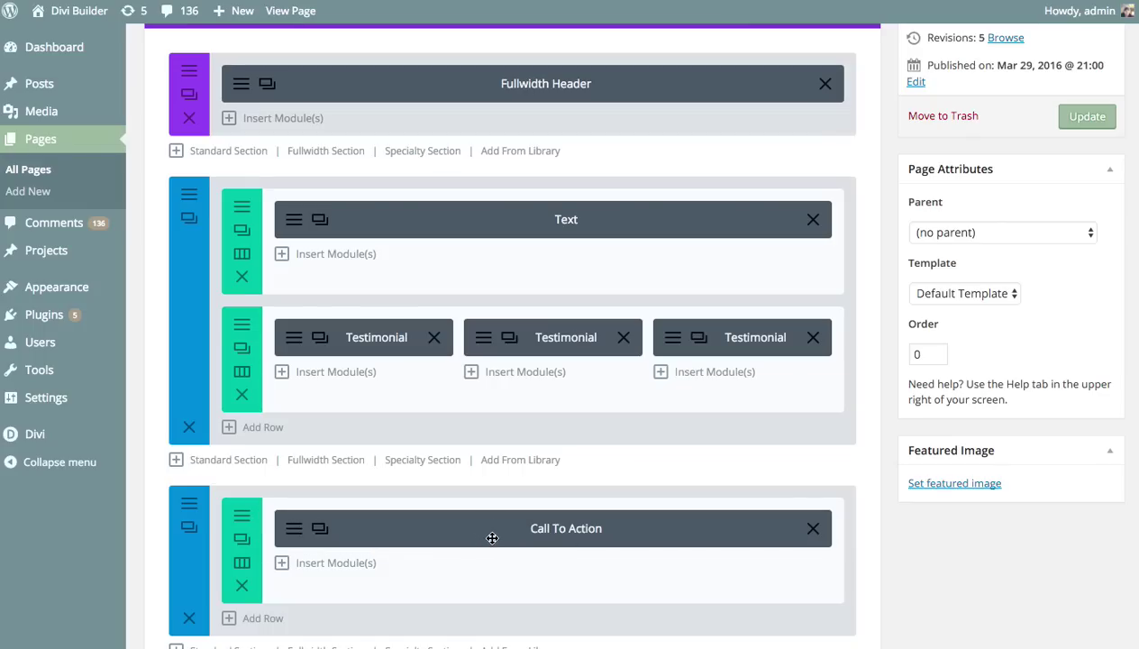
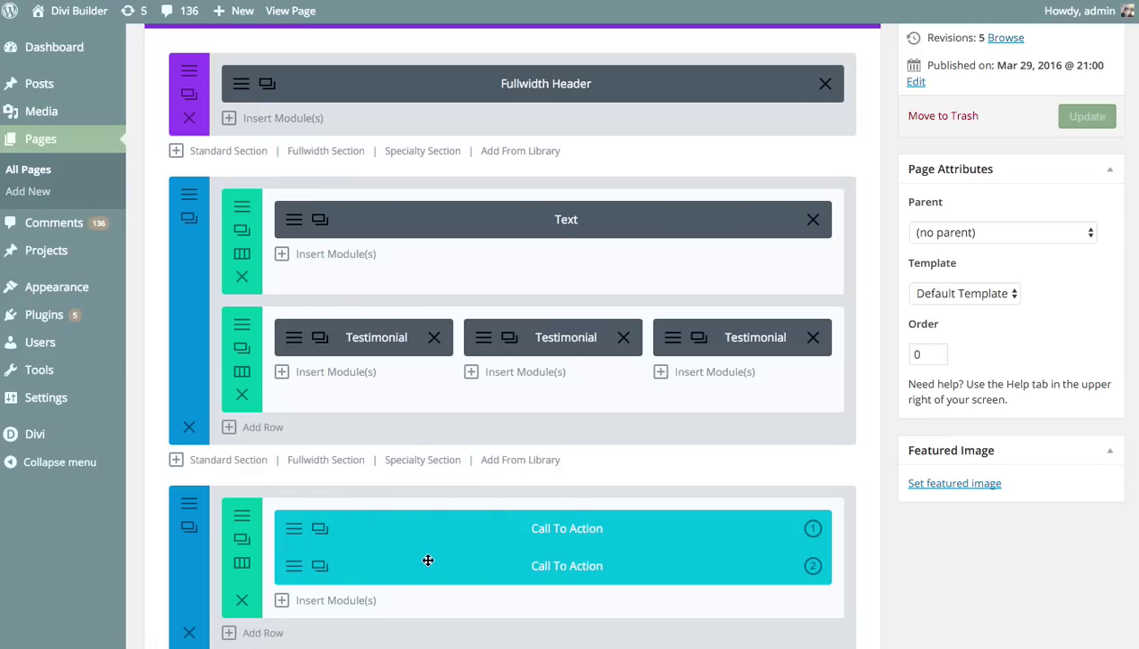
Step: In the second Call To Action variation's advanced design settings, enable custom button styles and enlarge the button text
click(298, 567)
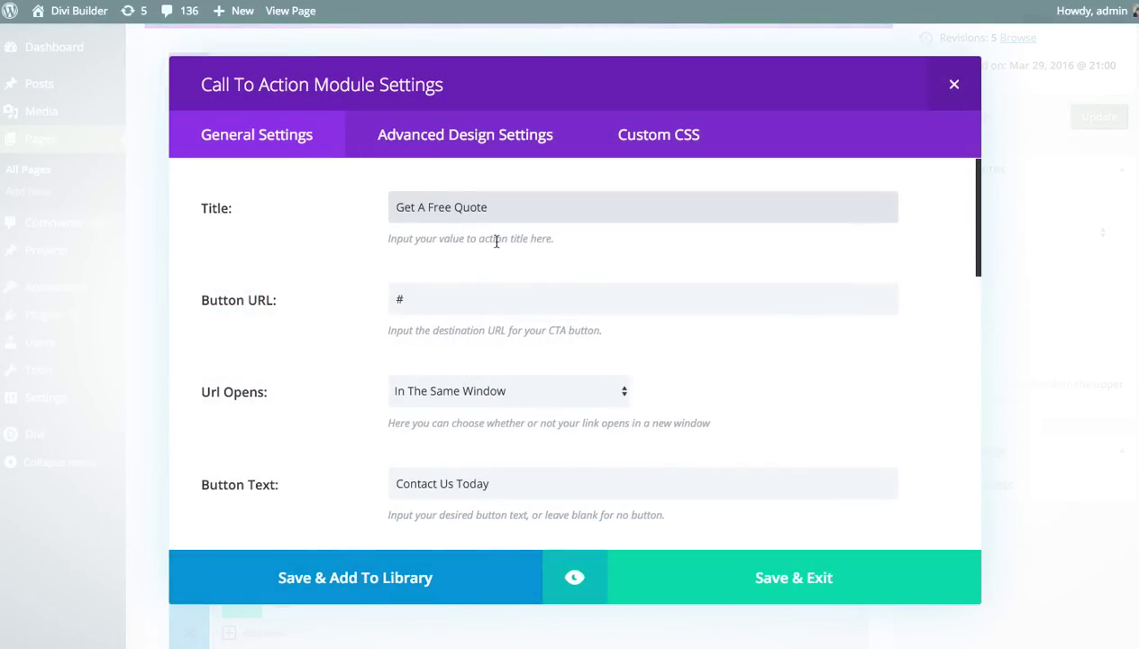
click(465, 147)
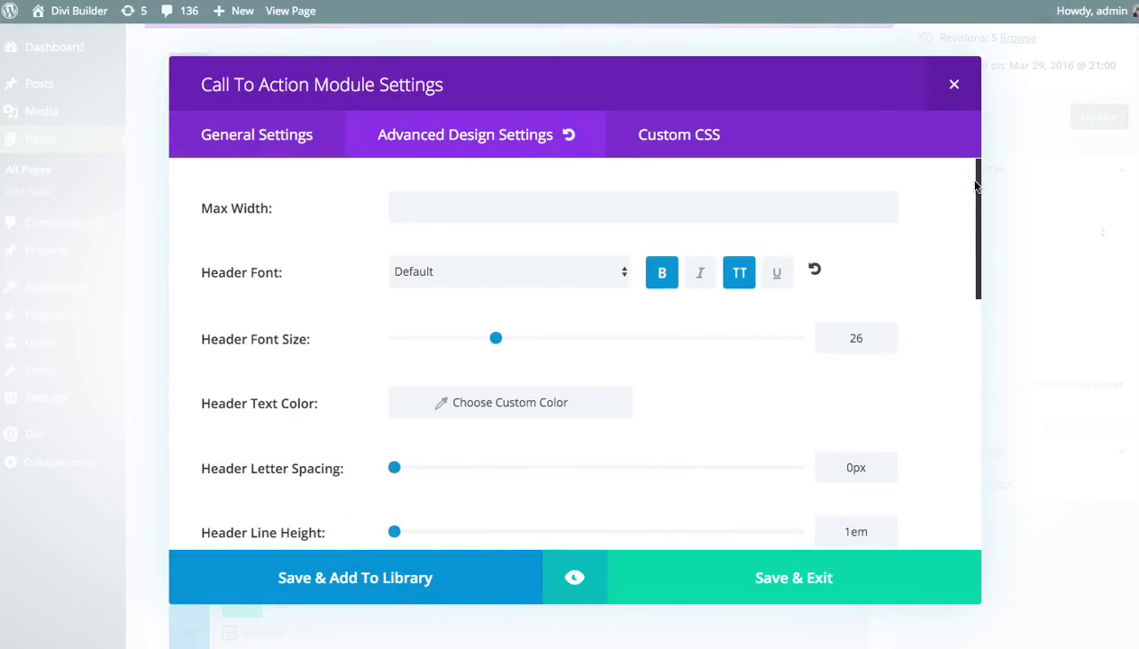
scroll(975, 206, down, 1)
drag(975, 205, 955, 544)
click(461, 491)
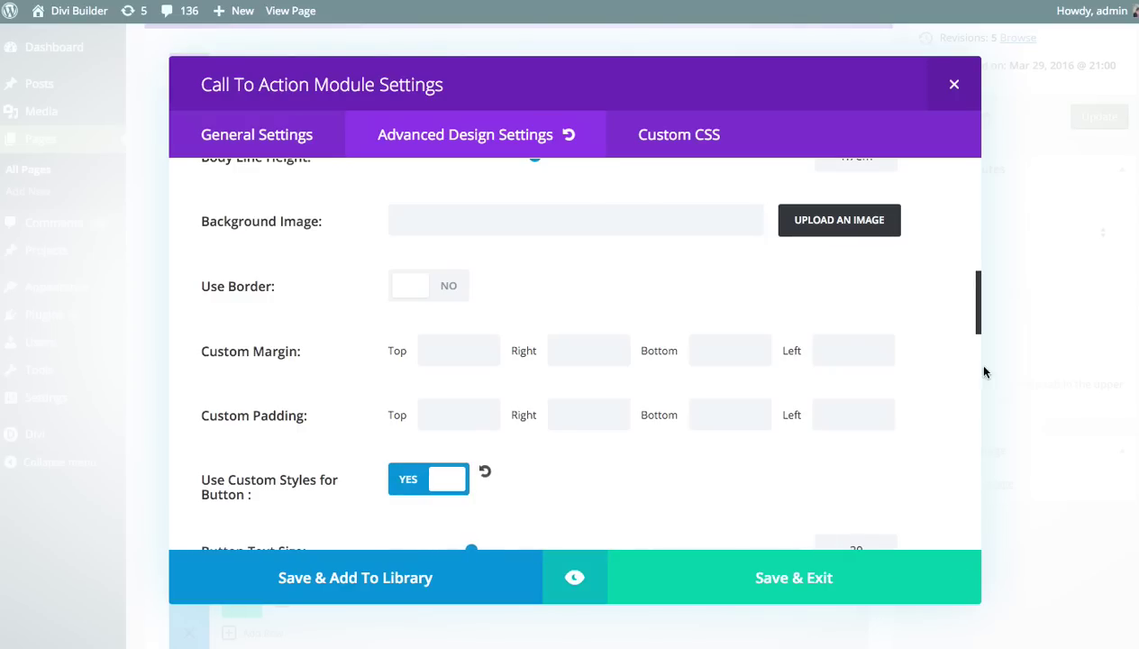
drag(978, 303, 966, 362)
drag(481, 270, 531, 268)
Step: Set the Button Background Color of the second Call To Action variation to the light green swatch
scroll(711, 328, down, 1)
scroll(711, 328, down, 3)
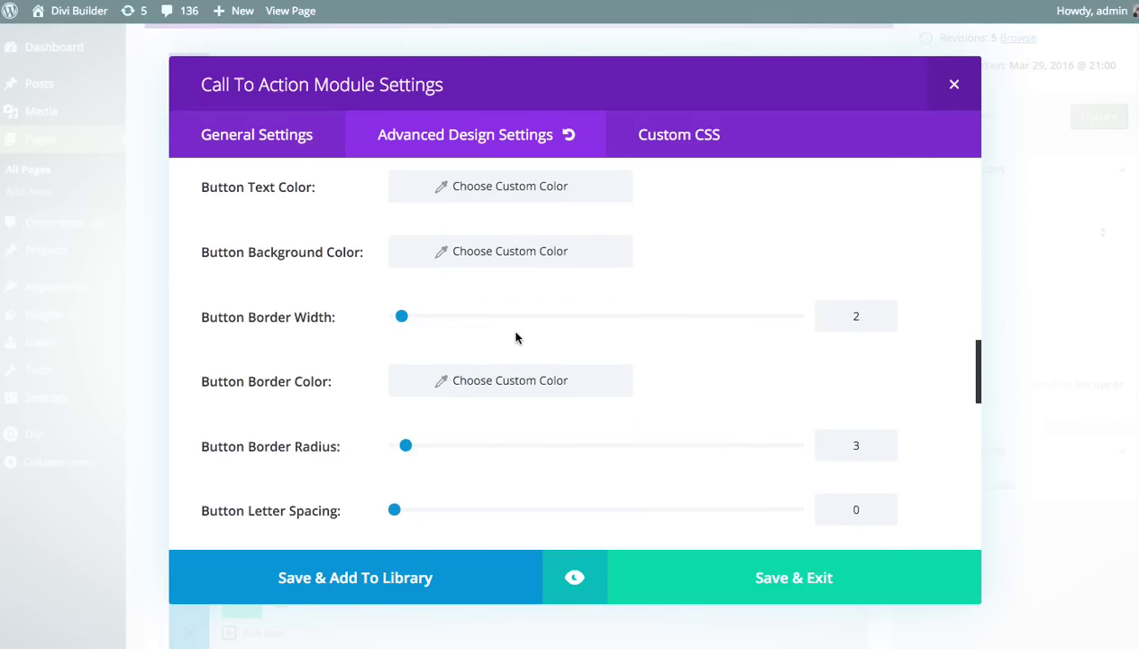
click(532, 256)
click(480, 258)
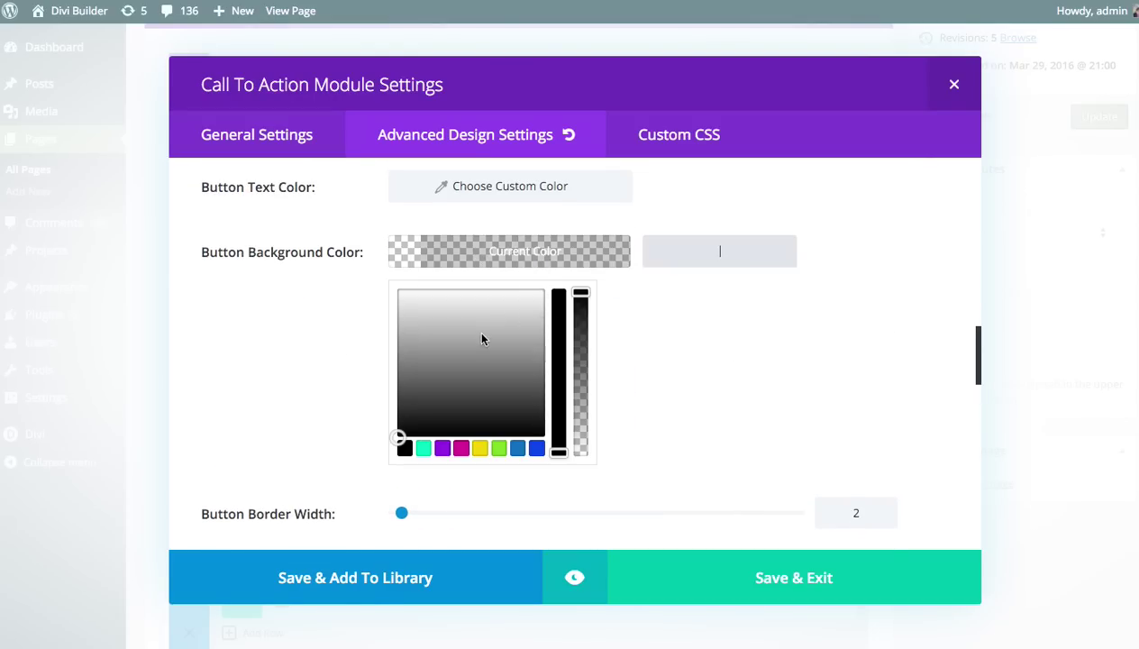
click(498, 448)
click(501, 262)
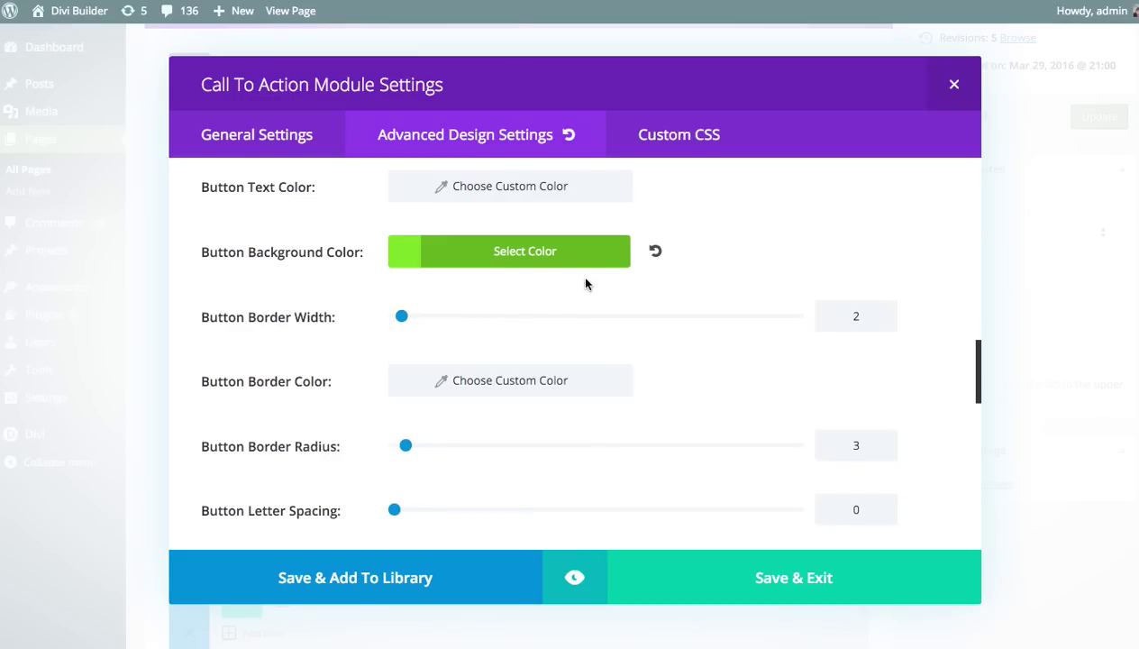
Step: Preview the second Call To Action variation, save its module settings, and update the page
click(576, 580)
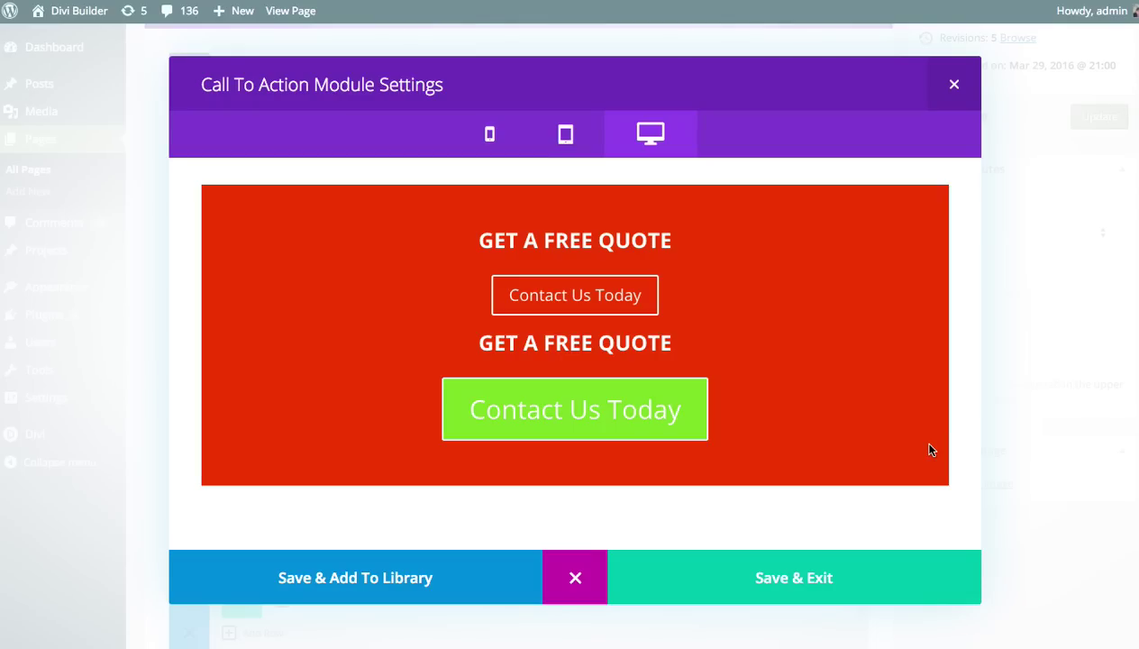
click(826, 580)
click(1088, 119)
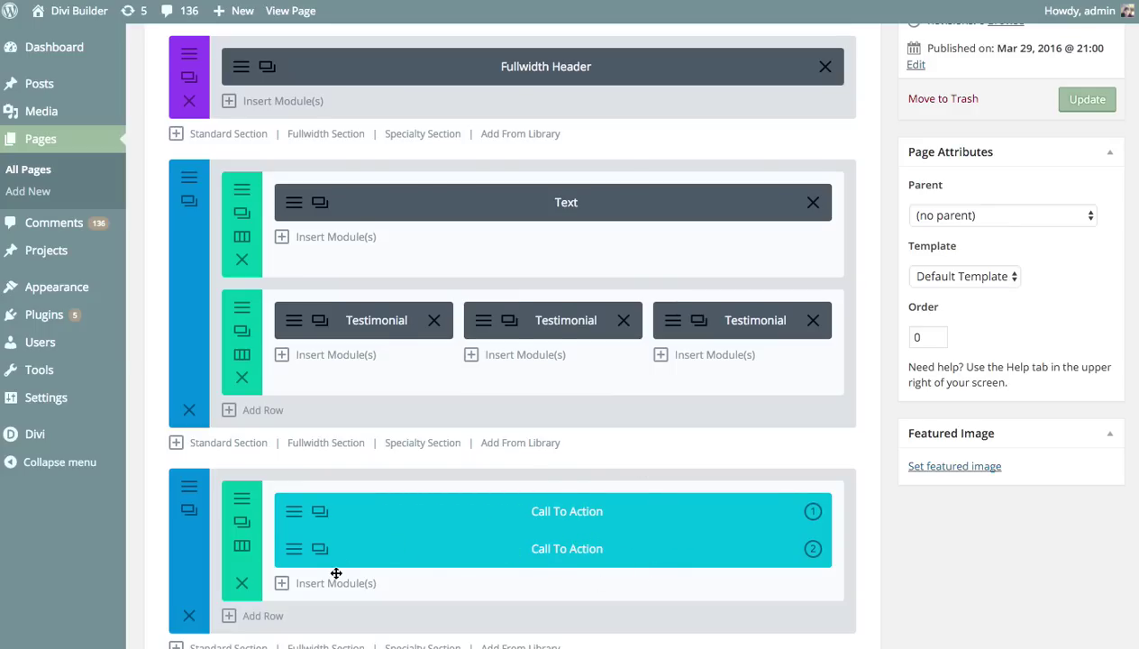
Step: In the Divi Builder settings of this page, set the Bounce Rate Limit to 3
scroll(691, 412, up, 5)
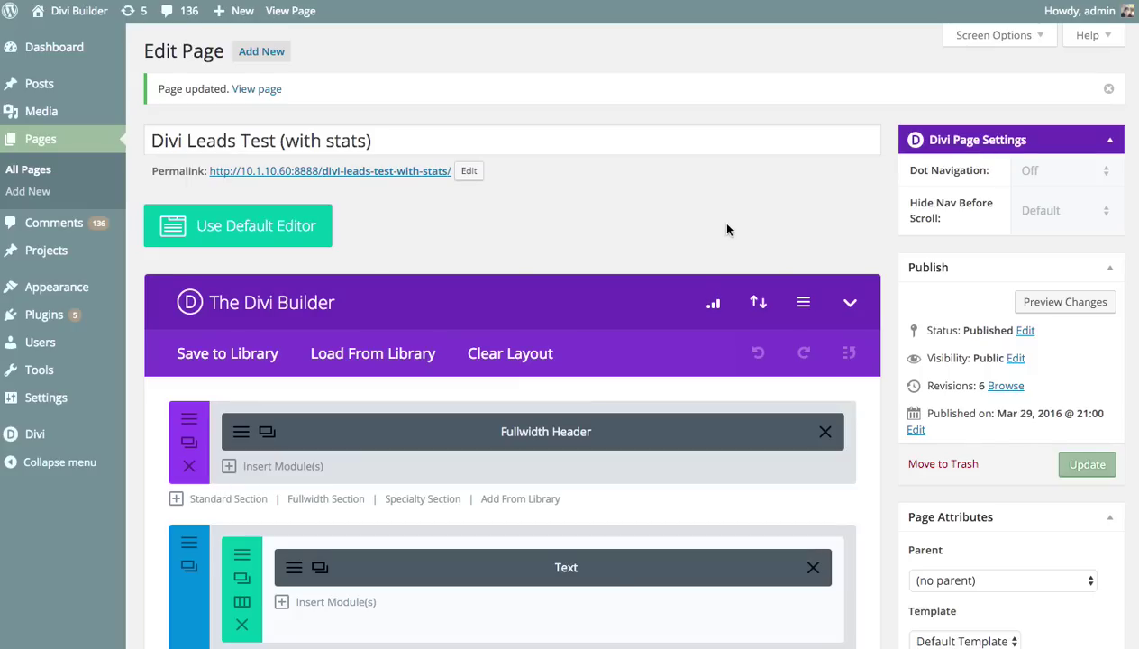
scroll(721, 230, down, 5)
scroll(675, 246, down, 1)
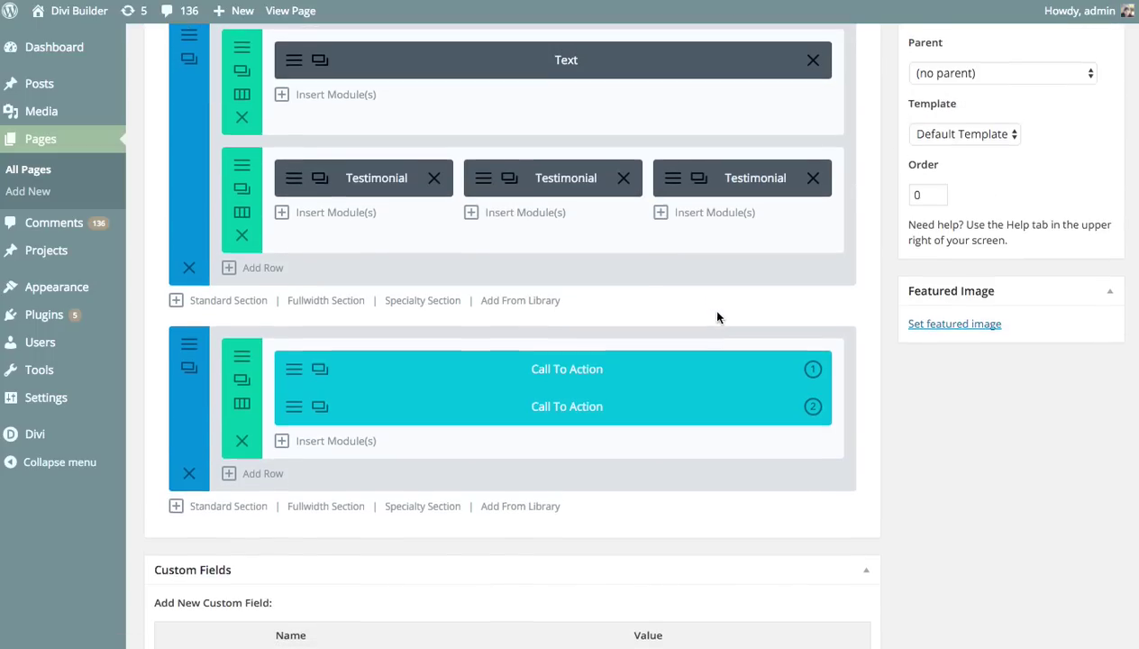
scroll(720, 316, up, 6)
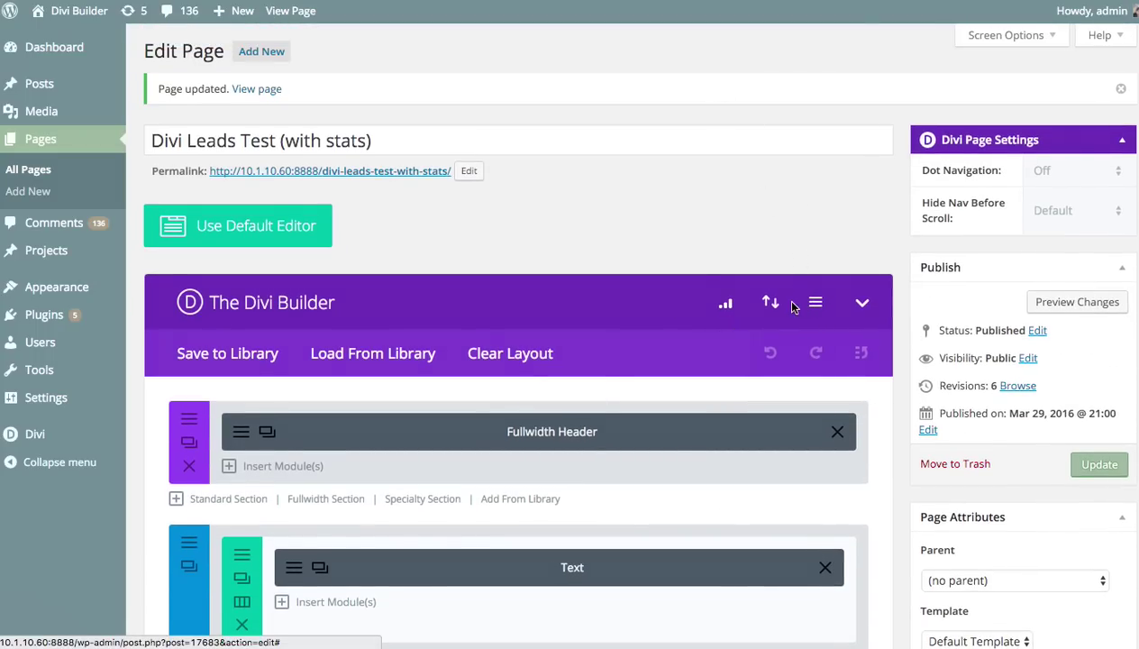
click(798, 302)
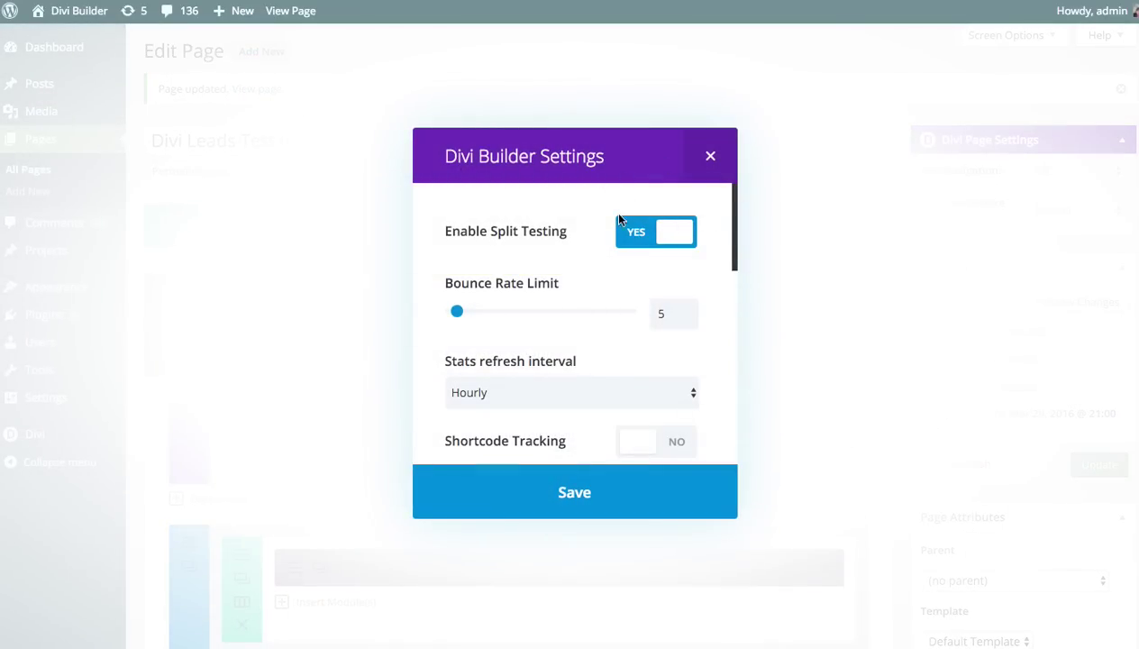
drag(728, 209, 737, 229)
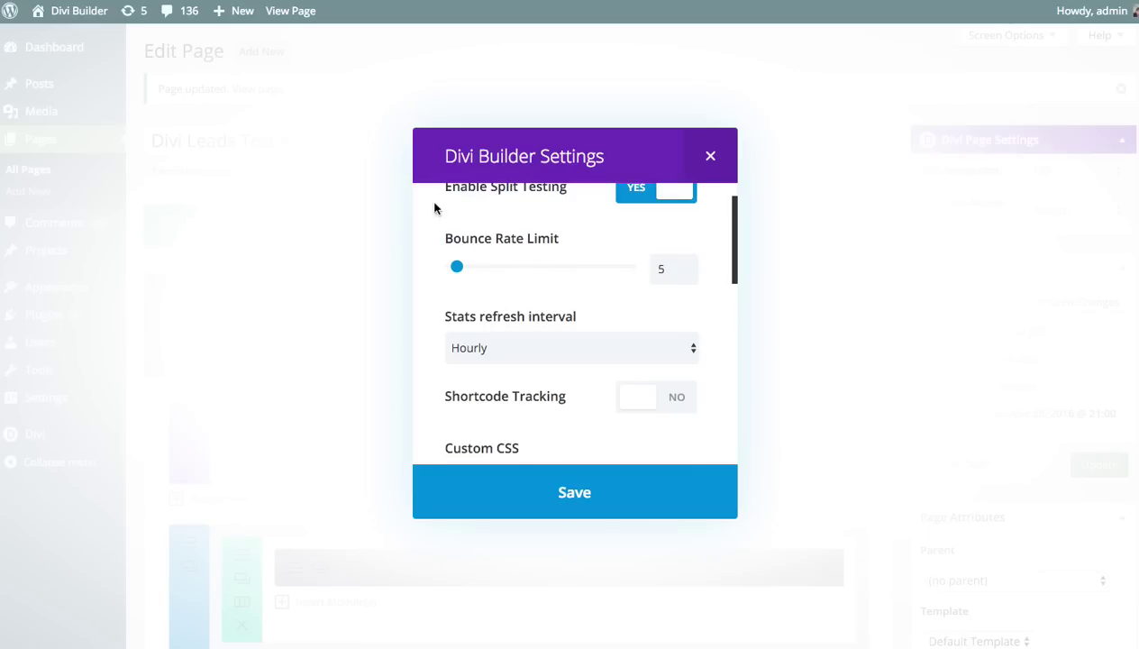
click(684, 272)
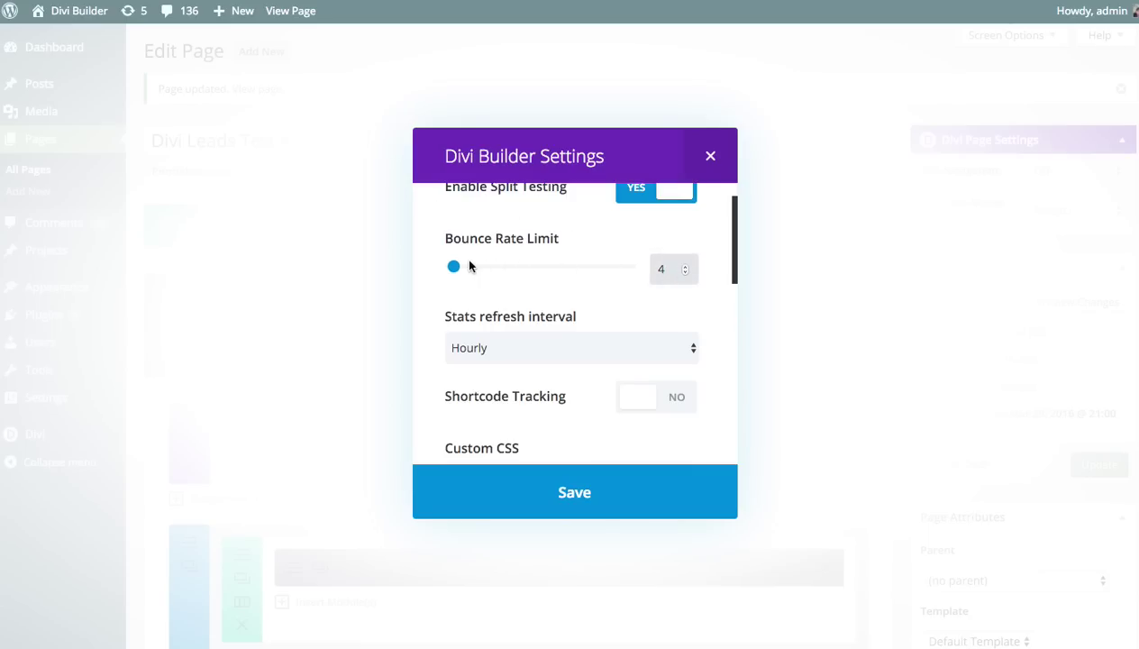
key(Up)
key(Up)
key(Up)
key(Up)
key(Up)
key(Up)
key(Up)
key(Up)
key(Up)
key(Up)
key(Up)
key(Down)
key(Down)
key(Down)
key(Down)
key(Down)
key(Down)
key(Down)
key(Down)
key(Down)
key(Down)
key(Down)
key(Down)
scroll(586, 323, down, 1)
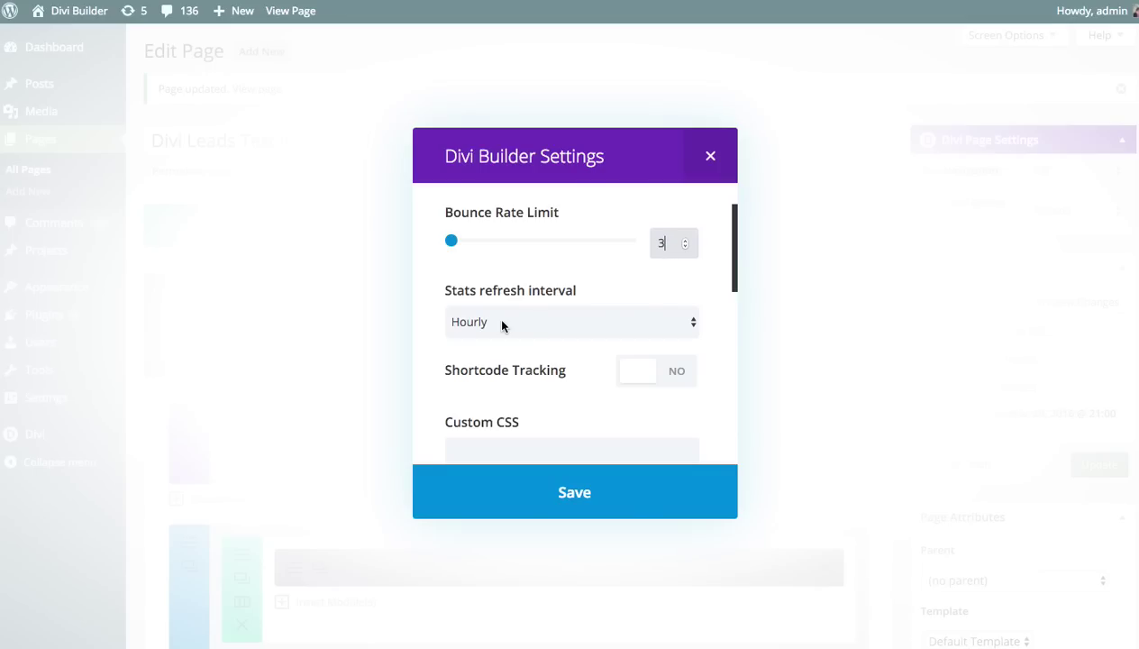
Step: Set the split test's Stats refresh interval to Daily
click(502, 325)
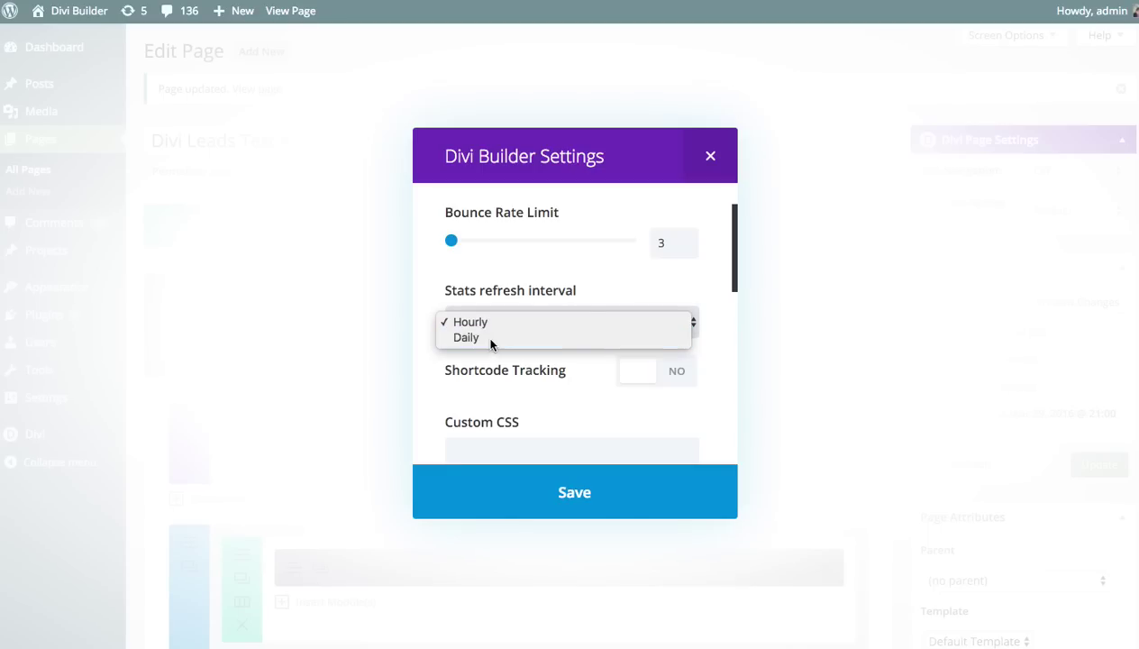
click(491, 338)
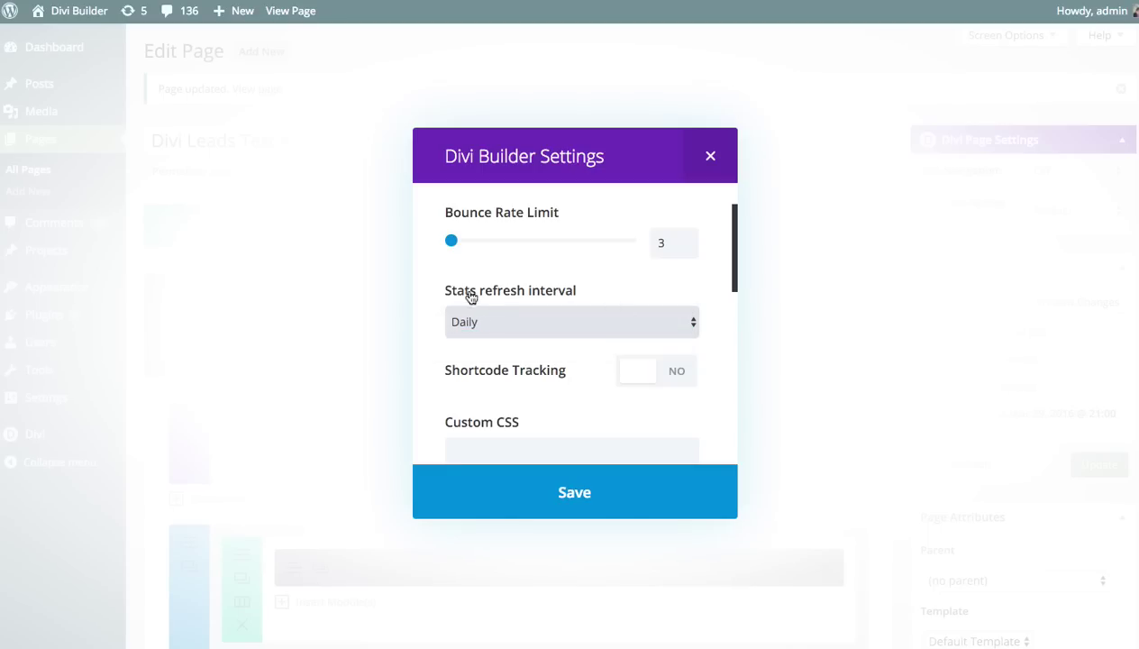
click(516, 325)
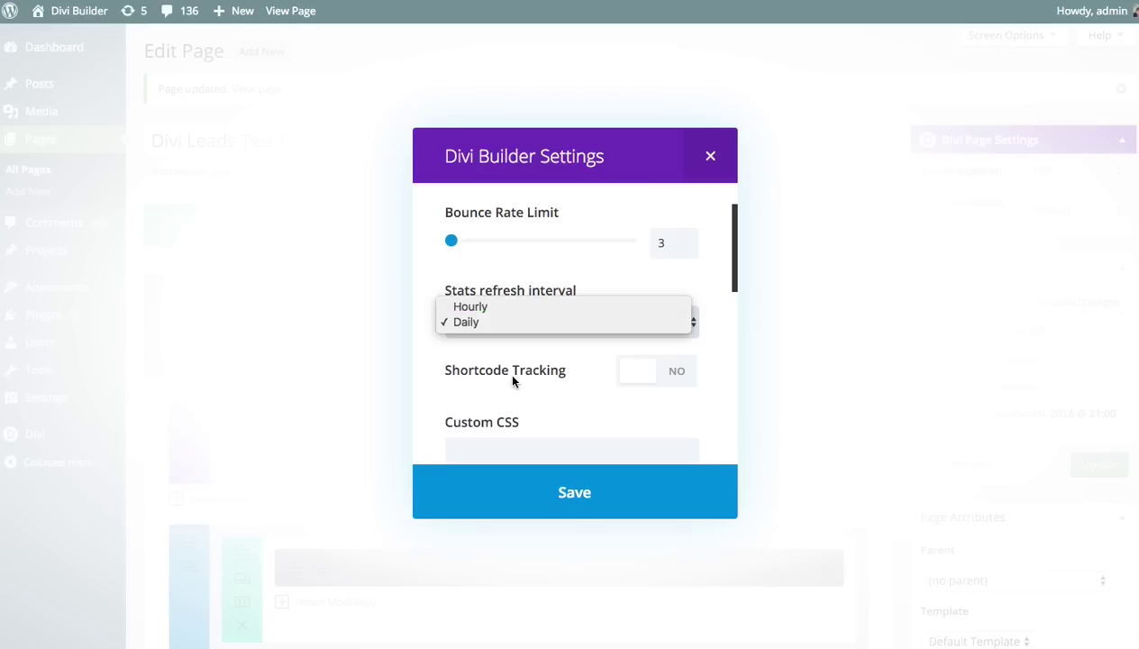
click(494, 325)
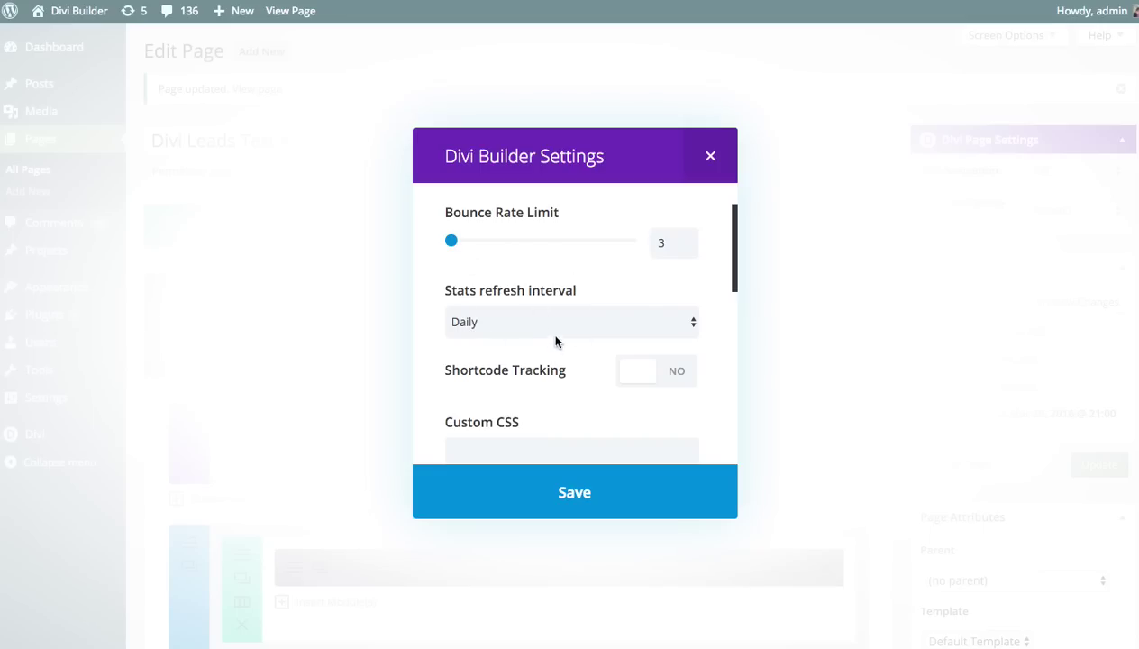
Step: Enable Shortcode Tracking and select the full tracking shortcode generated for this page
scroll(523, 358, down, 1)
scroll(522, 338, down, 2)
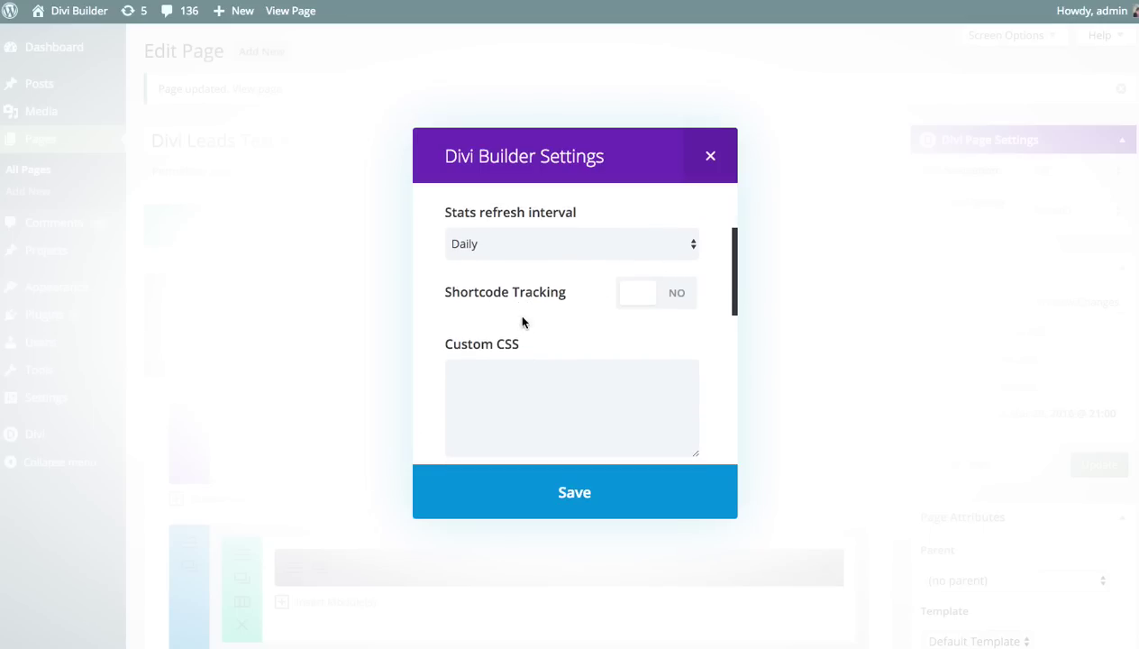
click(649, 305)
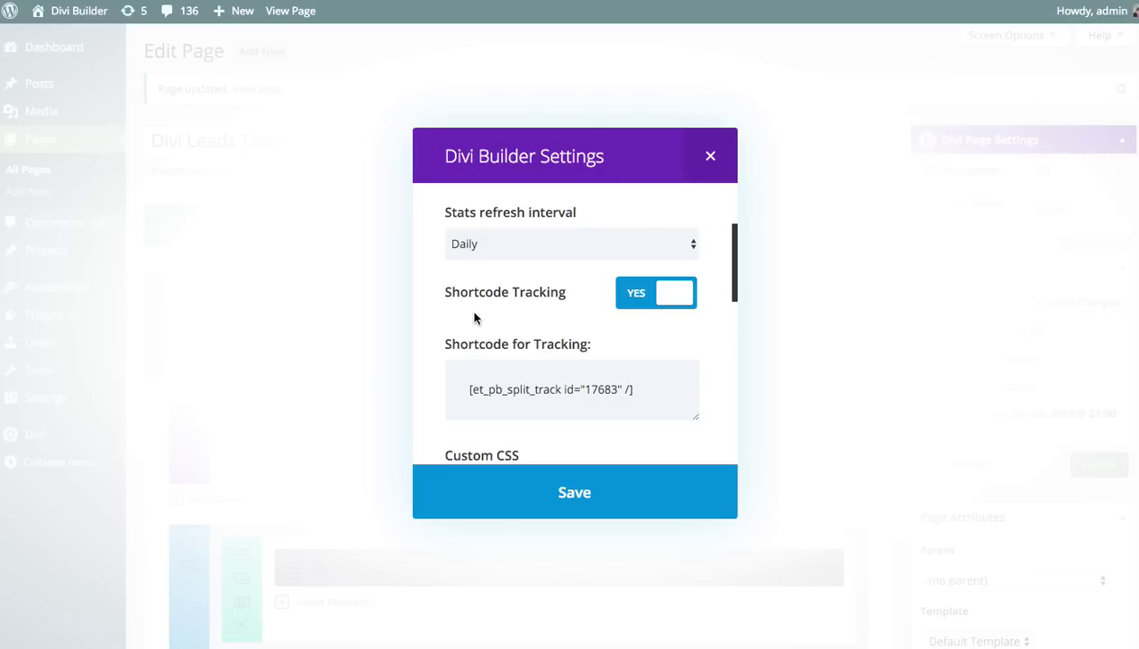
right_click(532, 390)
click(486, 393)
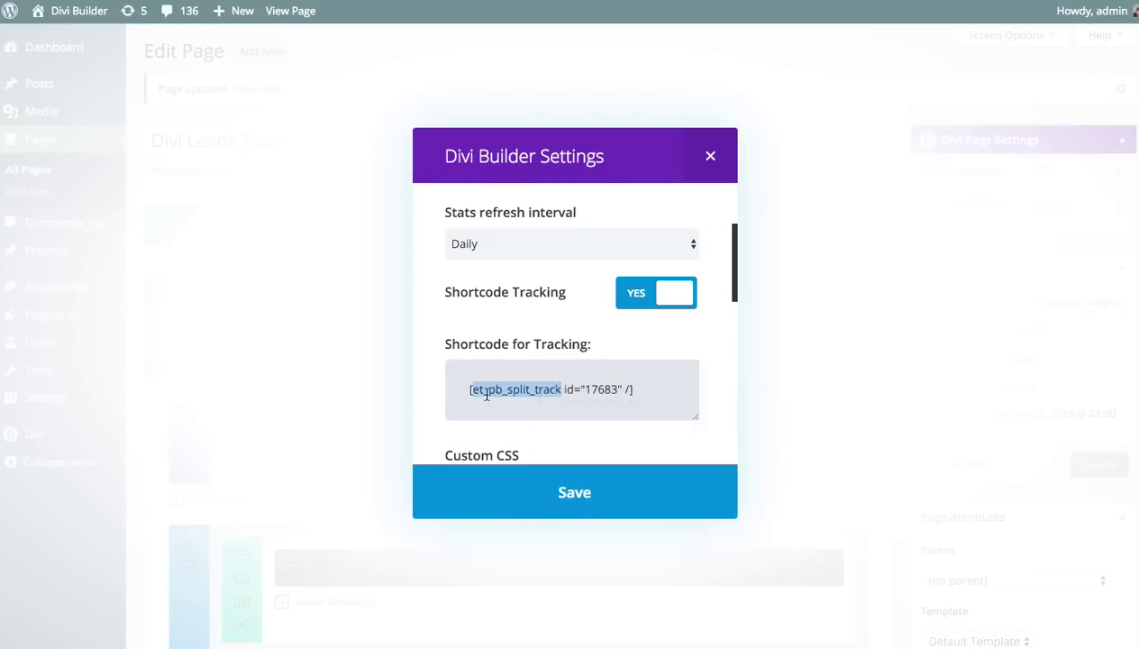
drag(469, 391, 643, 397)
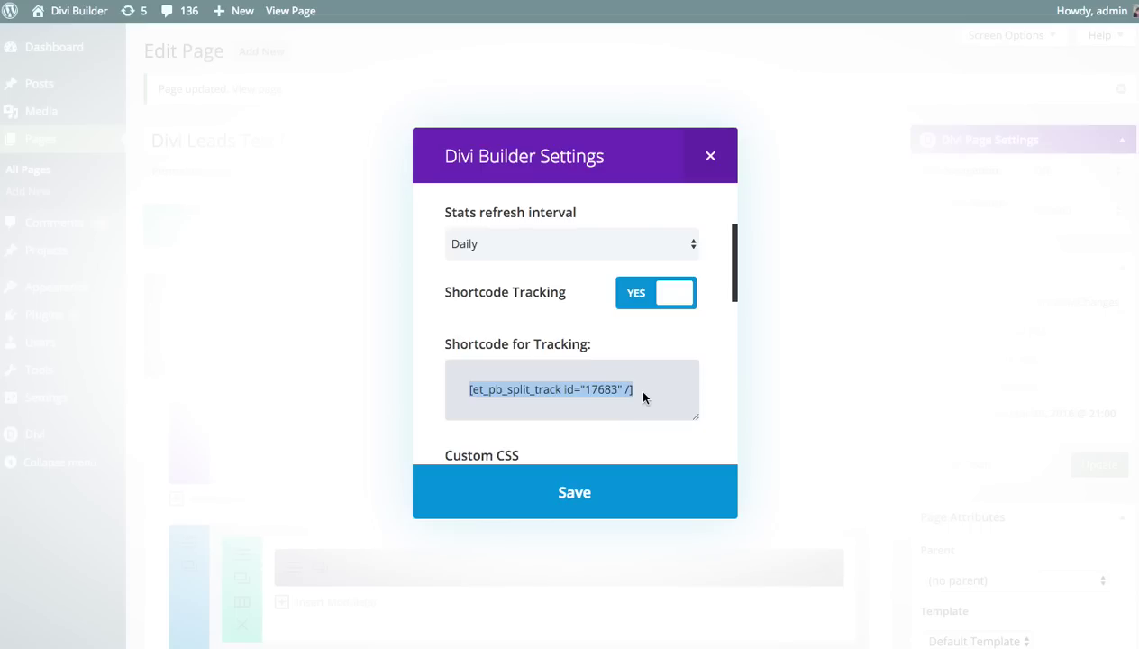
Step: Reselect the tracking shortcode text and save the Divi Builder settings
click(644, 397)
drag(636, 389, 467, 396)
click(465, 397)
triple_click(463, 398)
mouse_move(646, 395)
mouse_down()
mouse_move(463, 390)
mouse_move(634, 389)
mouse_up()
click(463, 390)
click(632, 502)
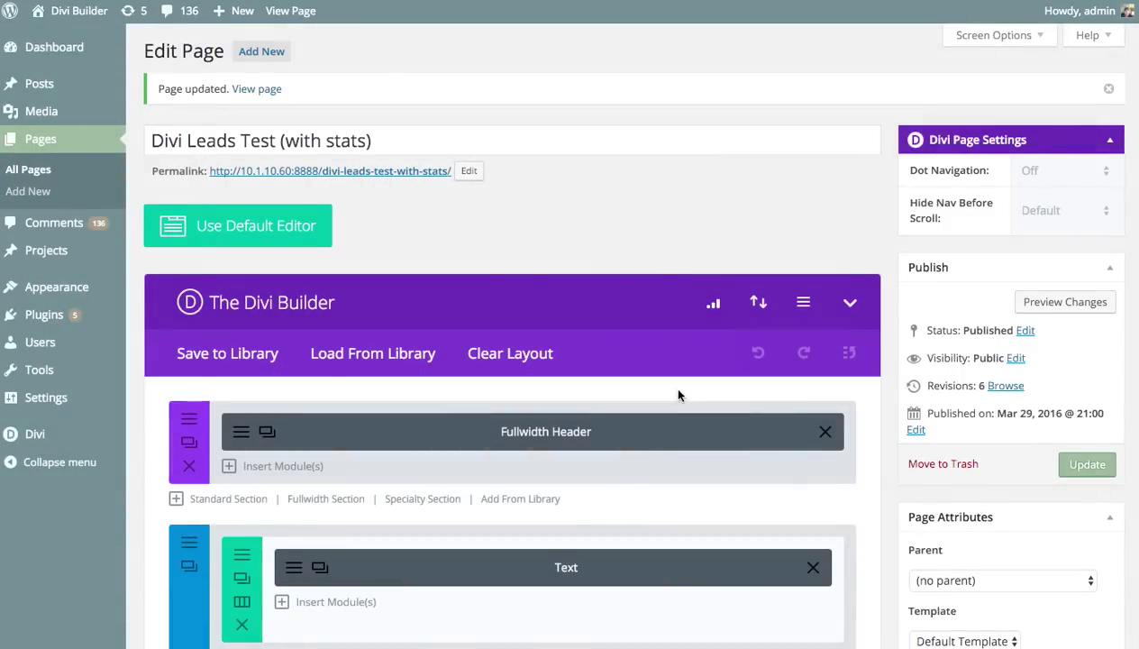